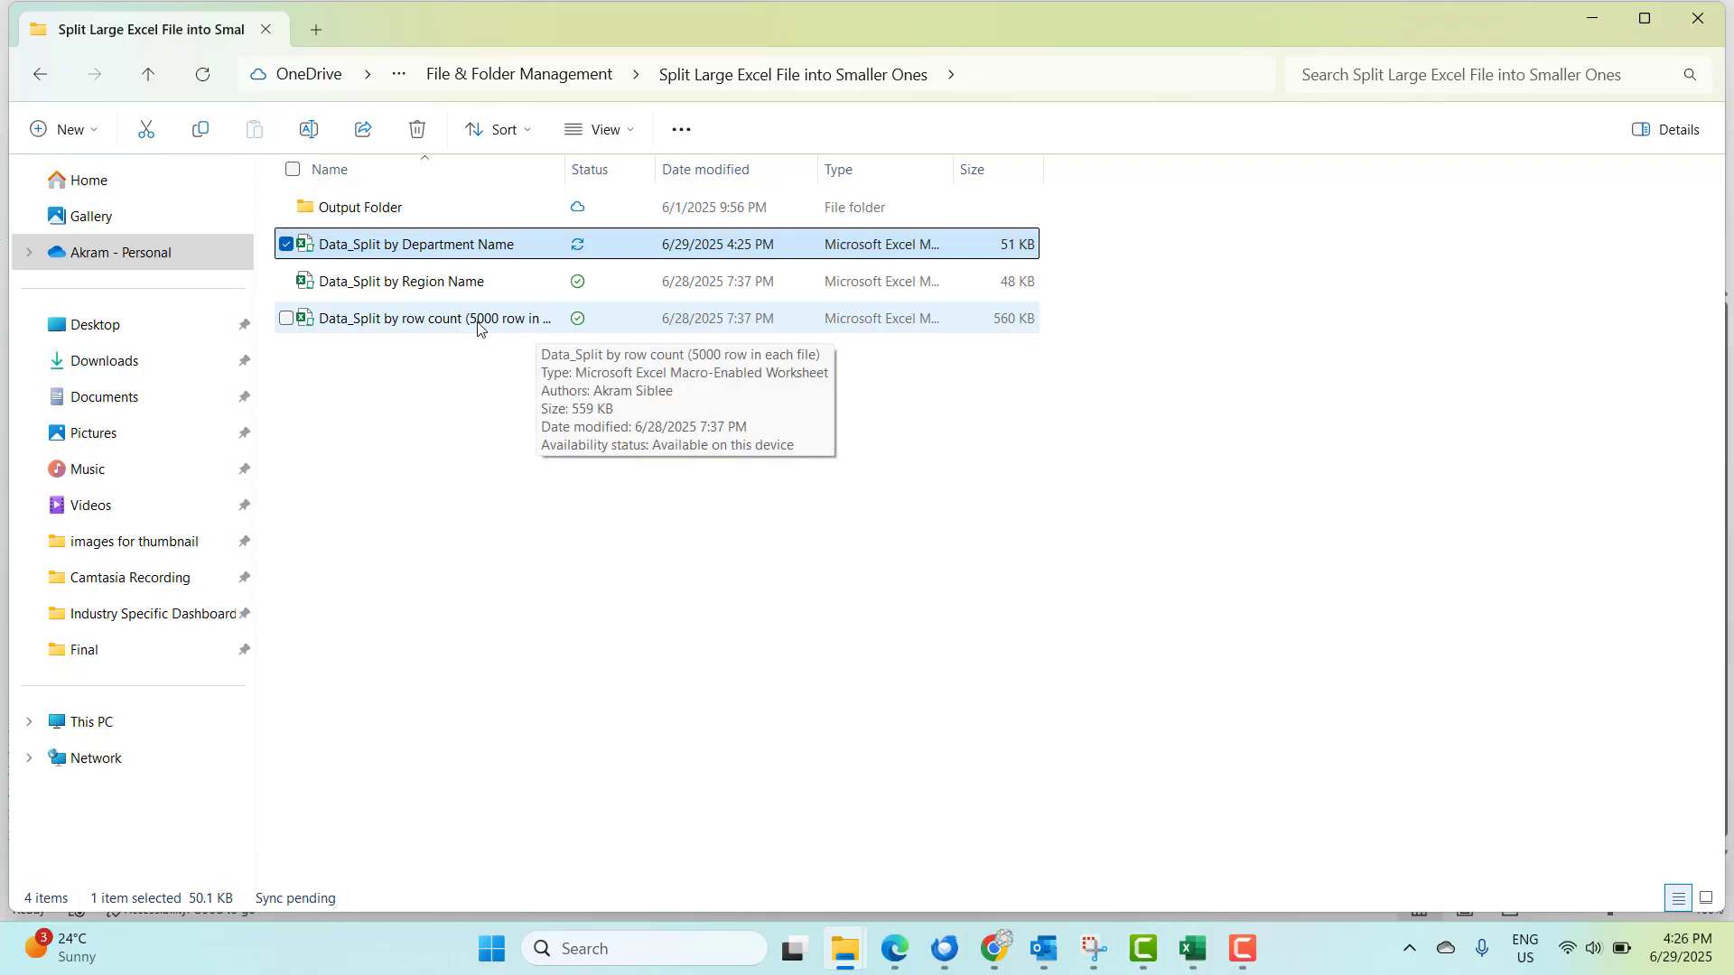
# - Look inside the Output Folder and return to the Split Large Excel File into Smaller Ones folder
pyautogui.doubleClick(370, 212)
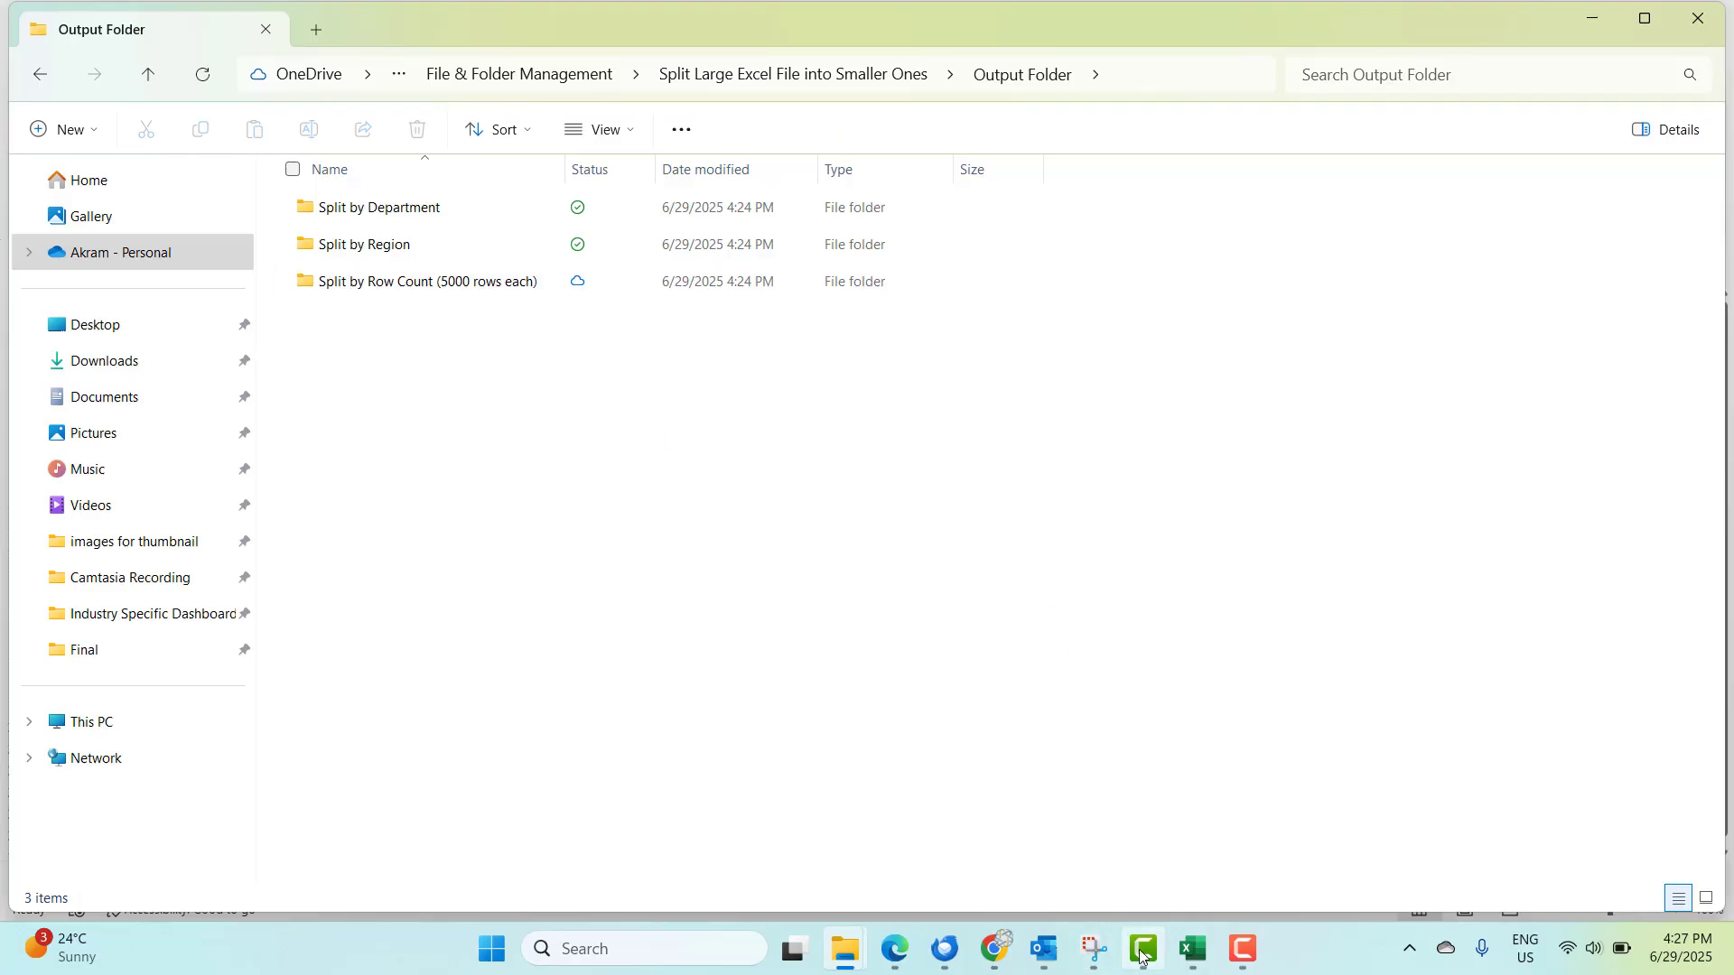
pyautogui.click(797, 87)
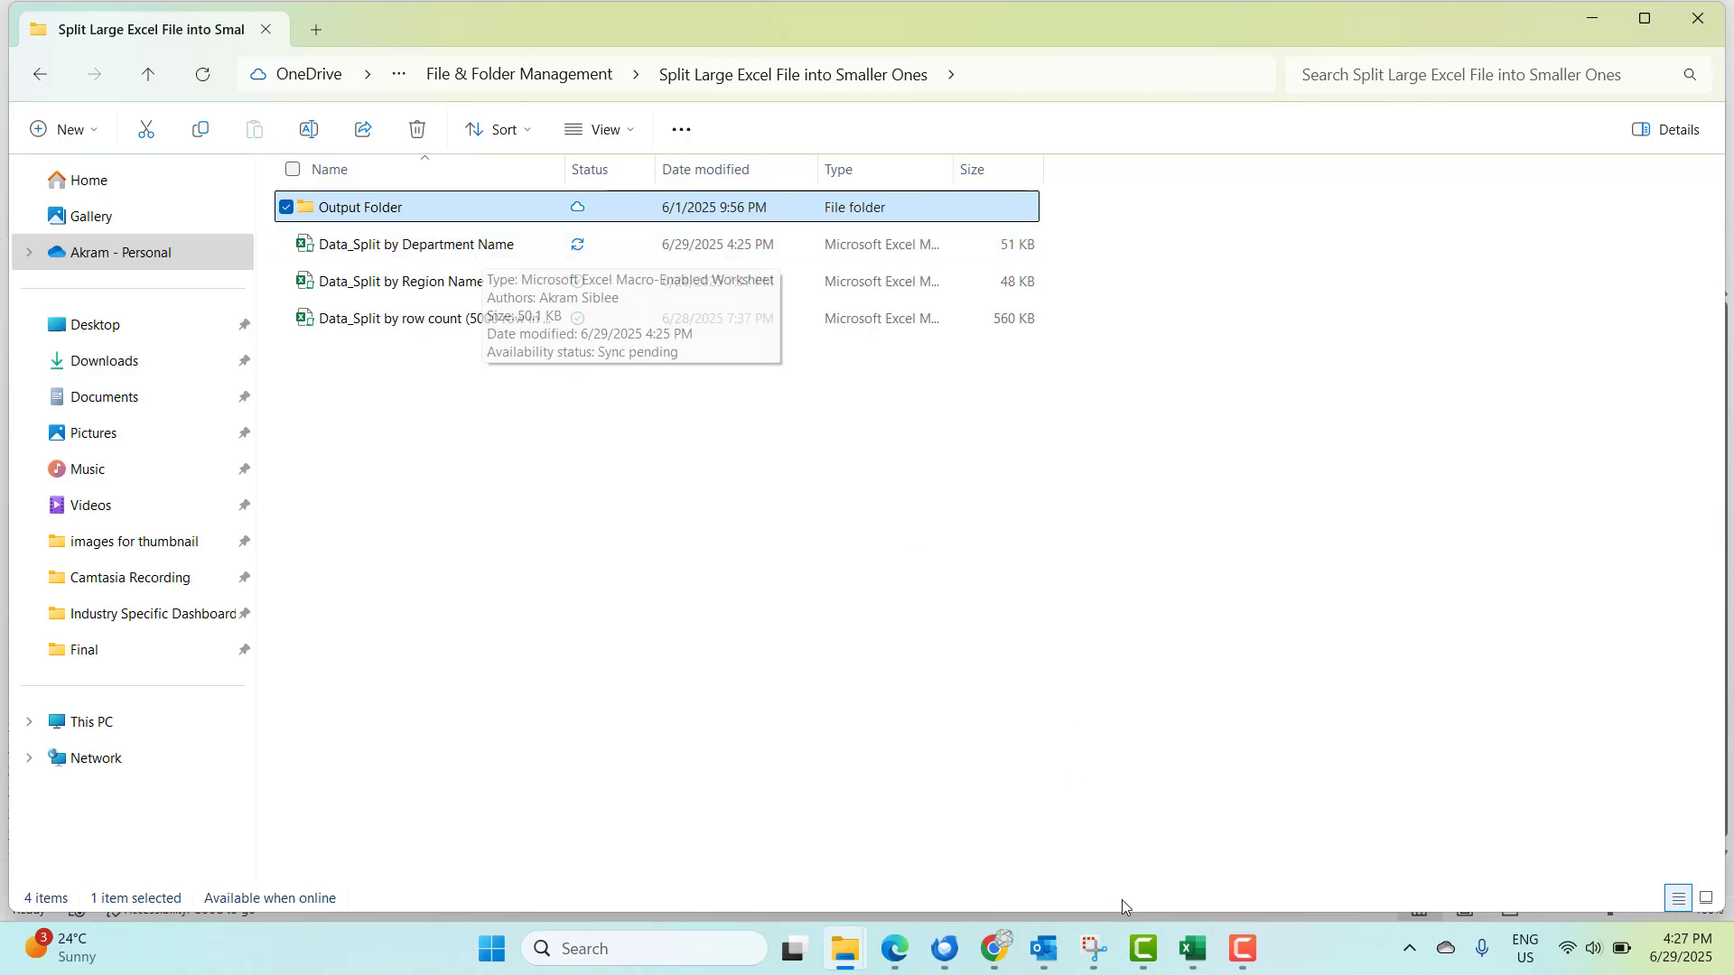
# - Switch to the Data_Split by Department Name workbook in Excel and check the Data sheet's ID column and Region filter values
pyautogui.click(1195, 950)
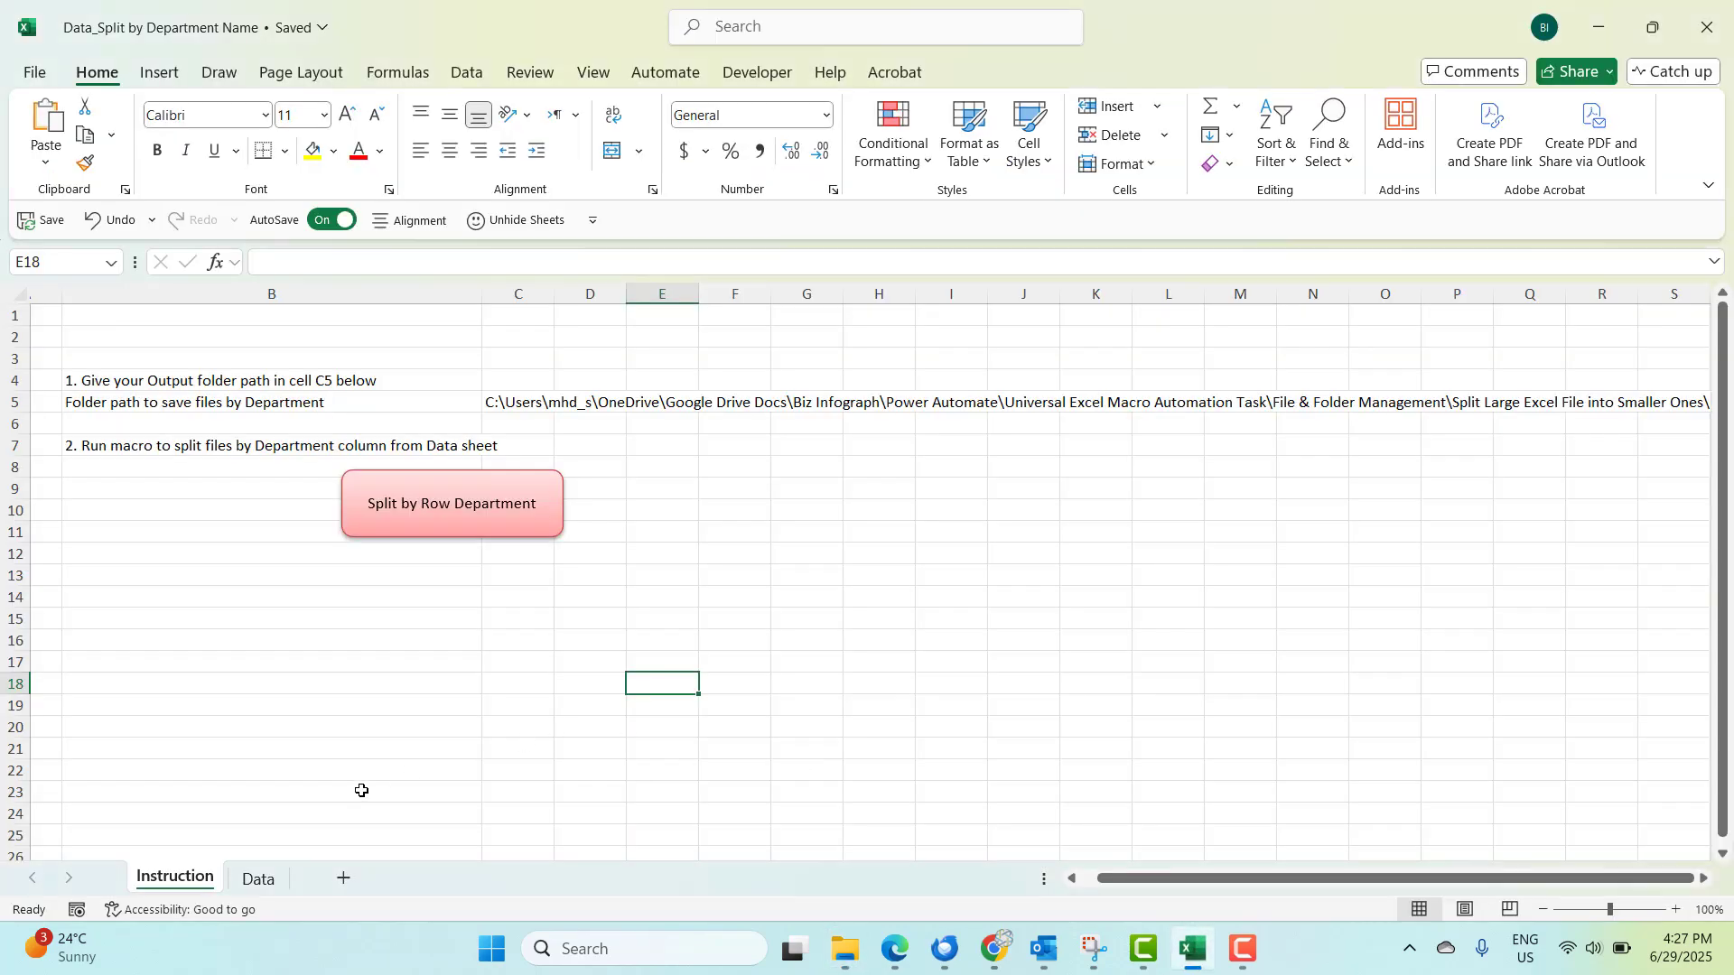
pyautogui.click(212, 706)
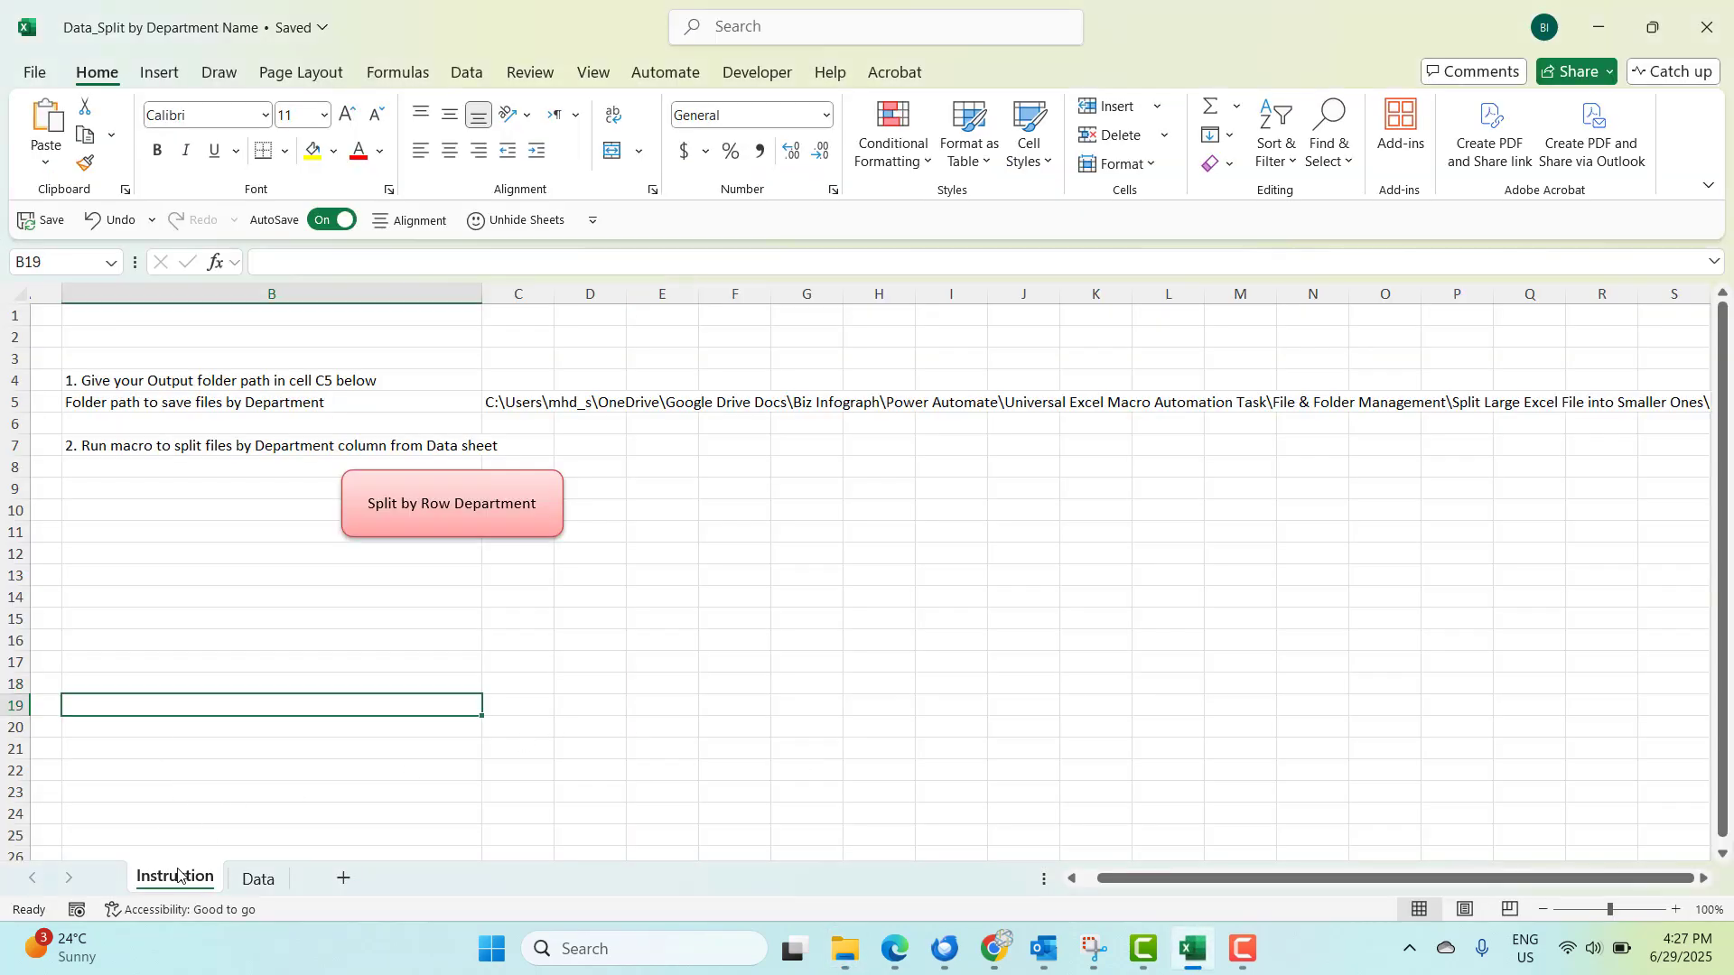
pyautogui.click(259, 879)
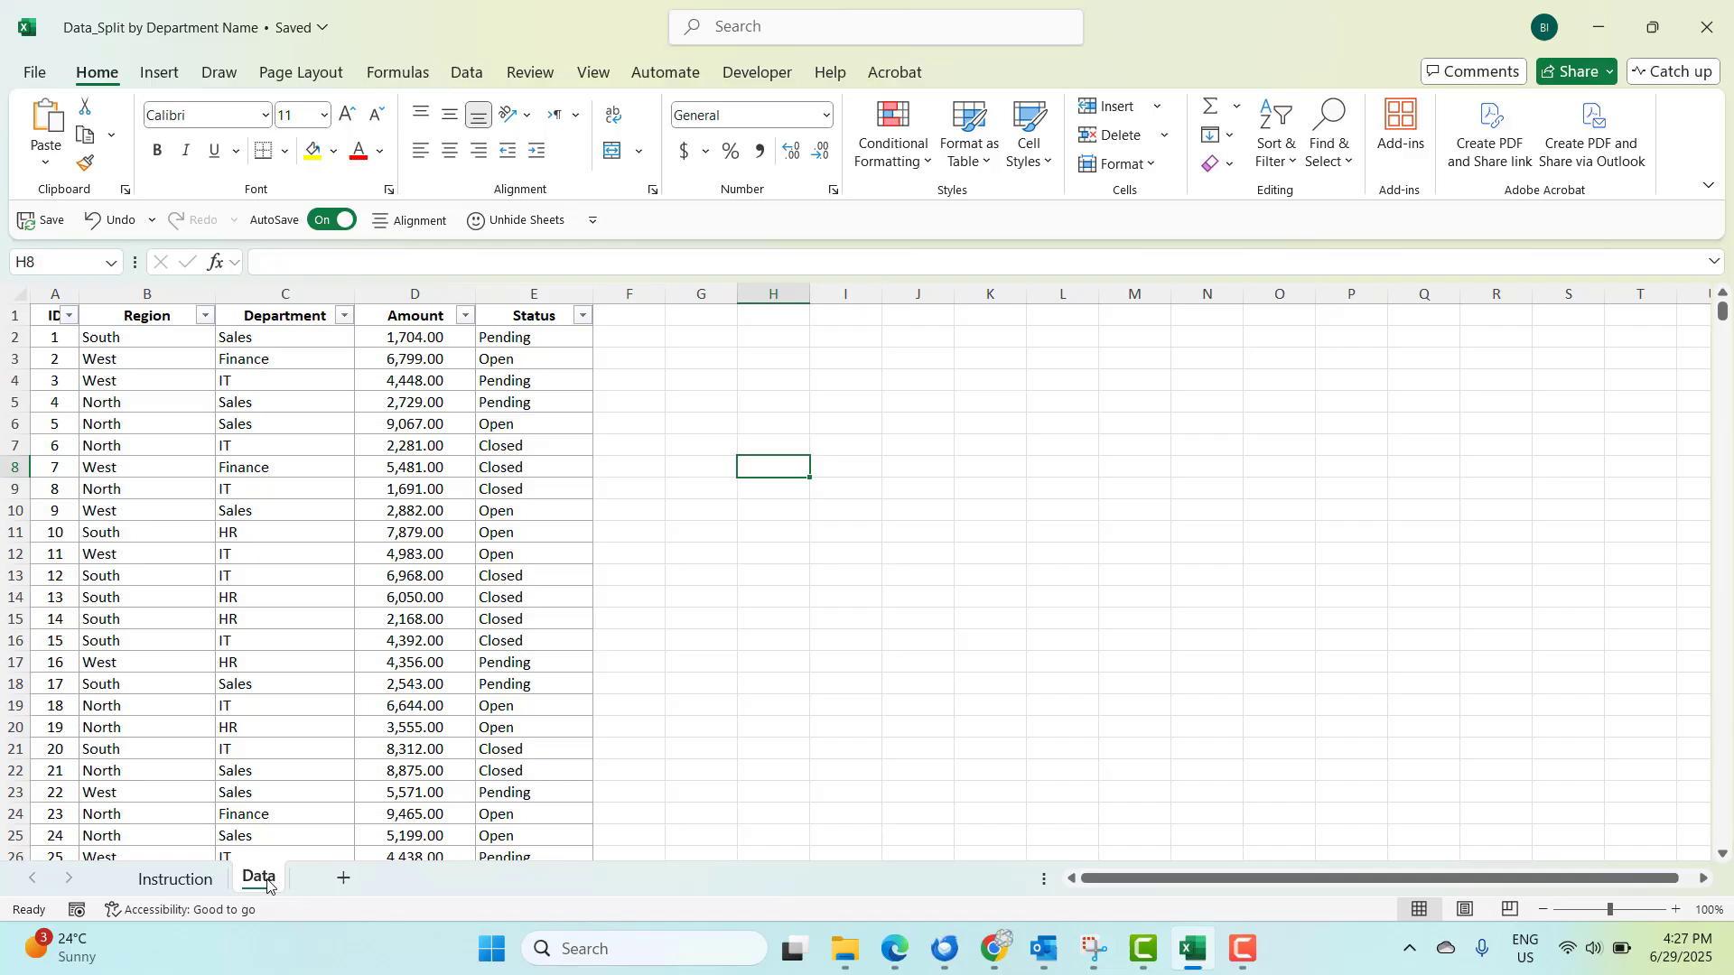
pyautogui.click(55, 293)
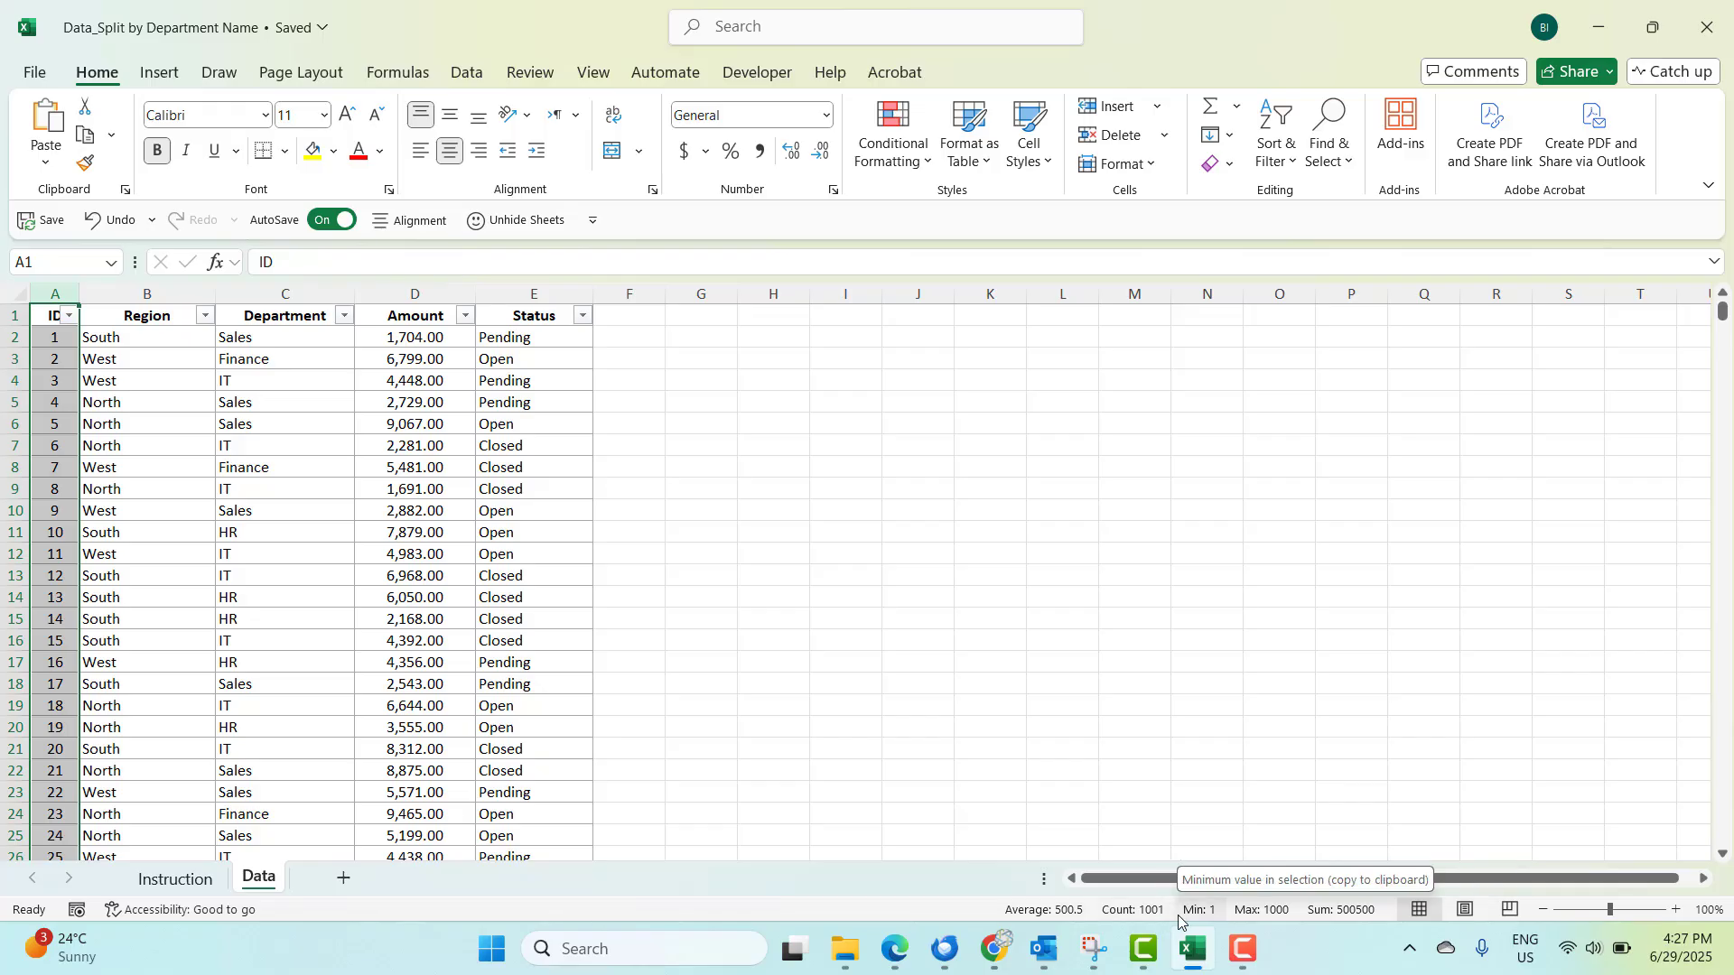
pyautogui.click(146, 405)
pyautogui.click(205, 316)
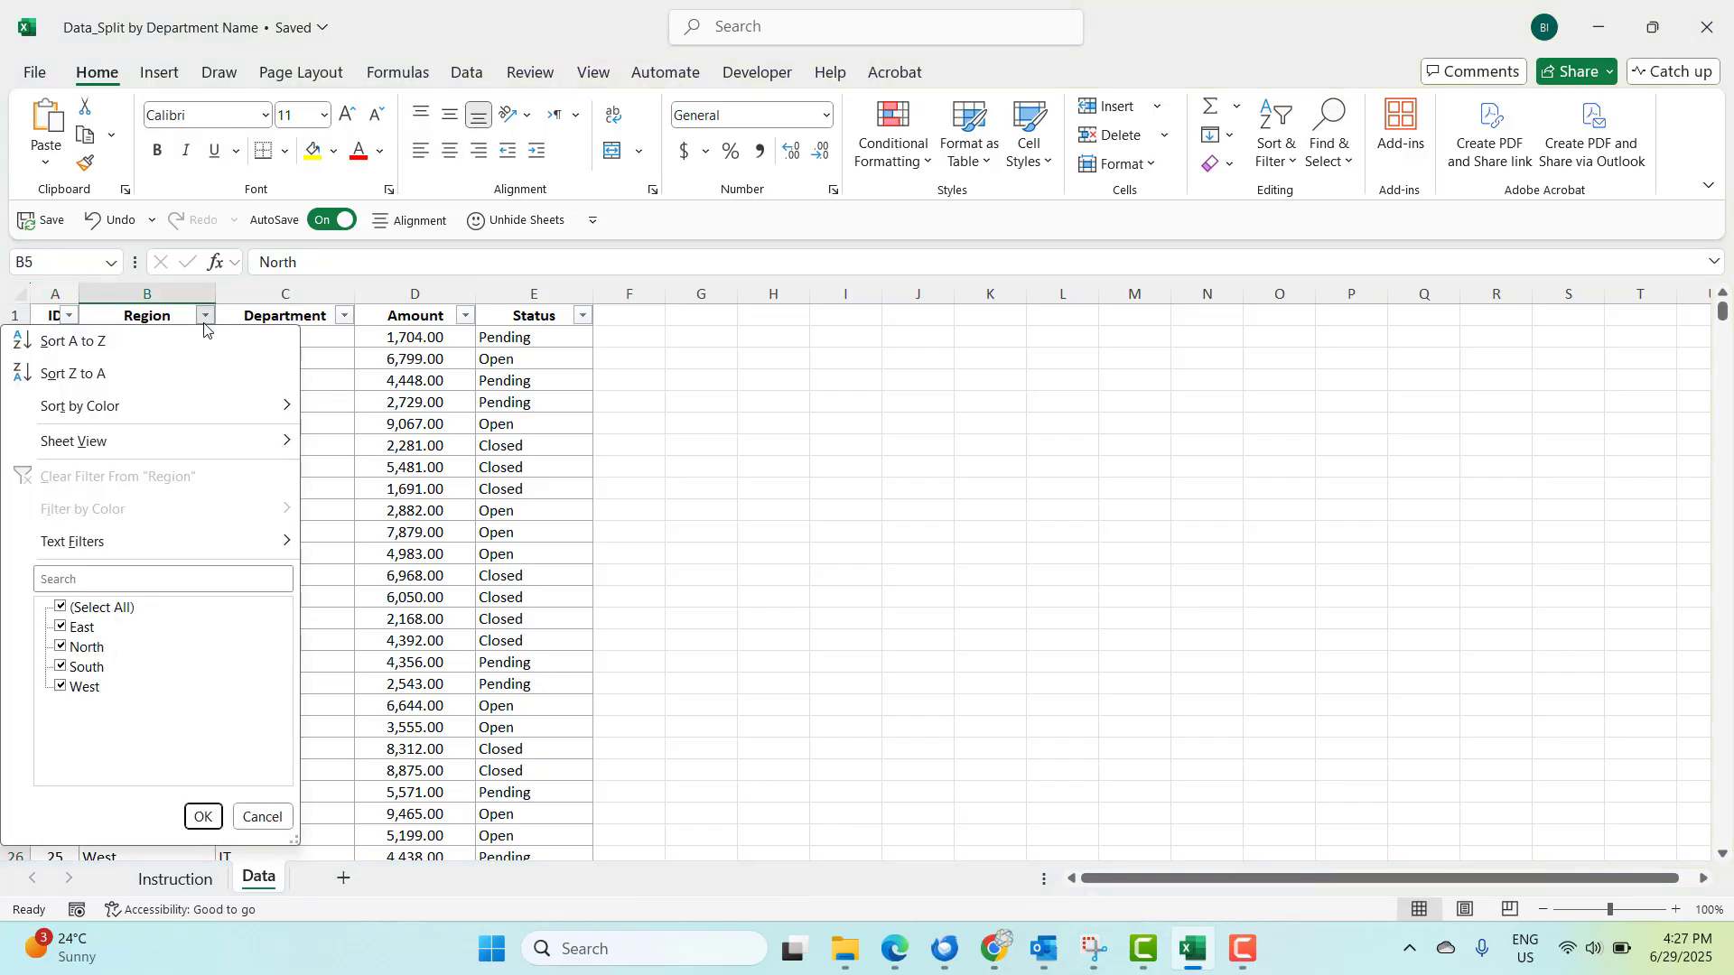
pyautogui.click(392, 351)
# - Check the distinct department names in the Data sheet's Department filter list, leaving the data unfiltered
pyautogui.click(286, 336)
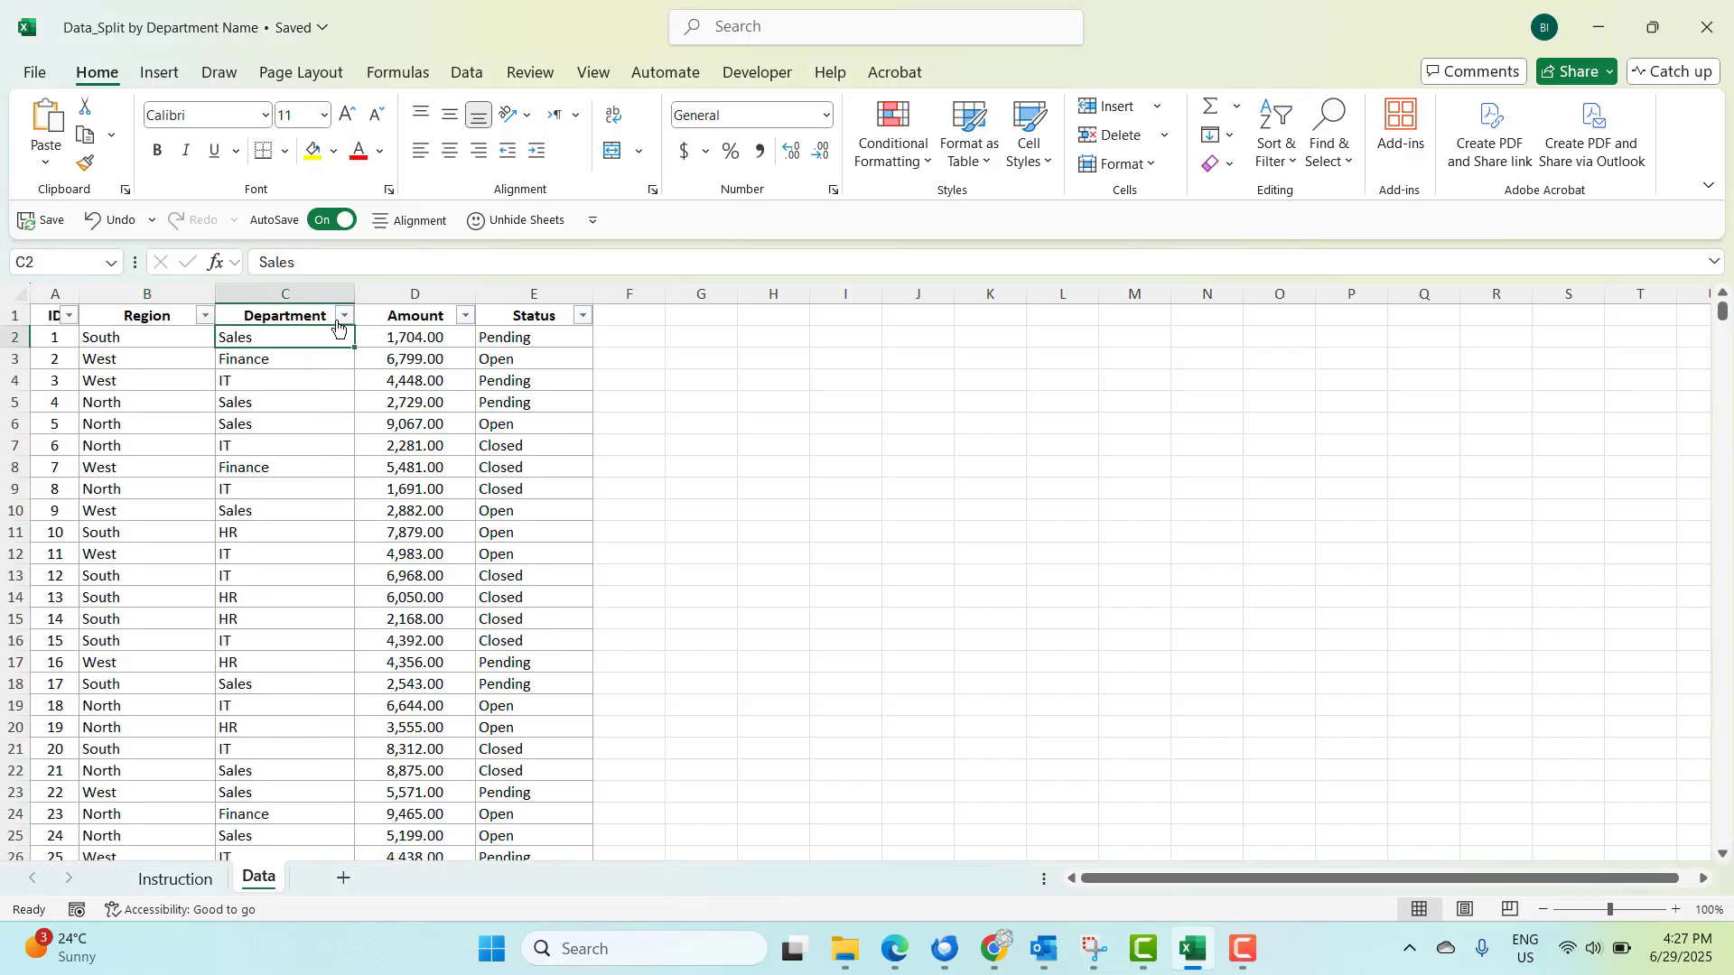
pyautogui.click(344, 315)
pyautogui.click(876, 442)
pyautogui.click(867, 537)
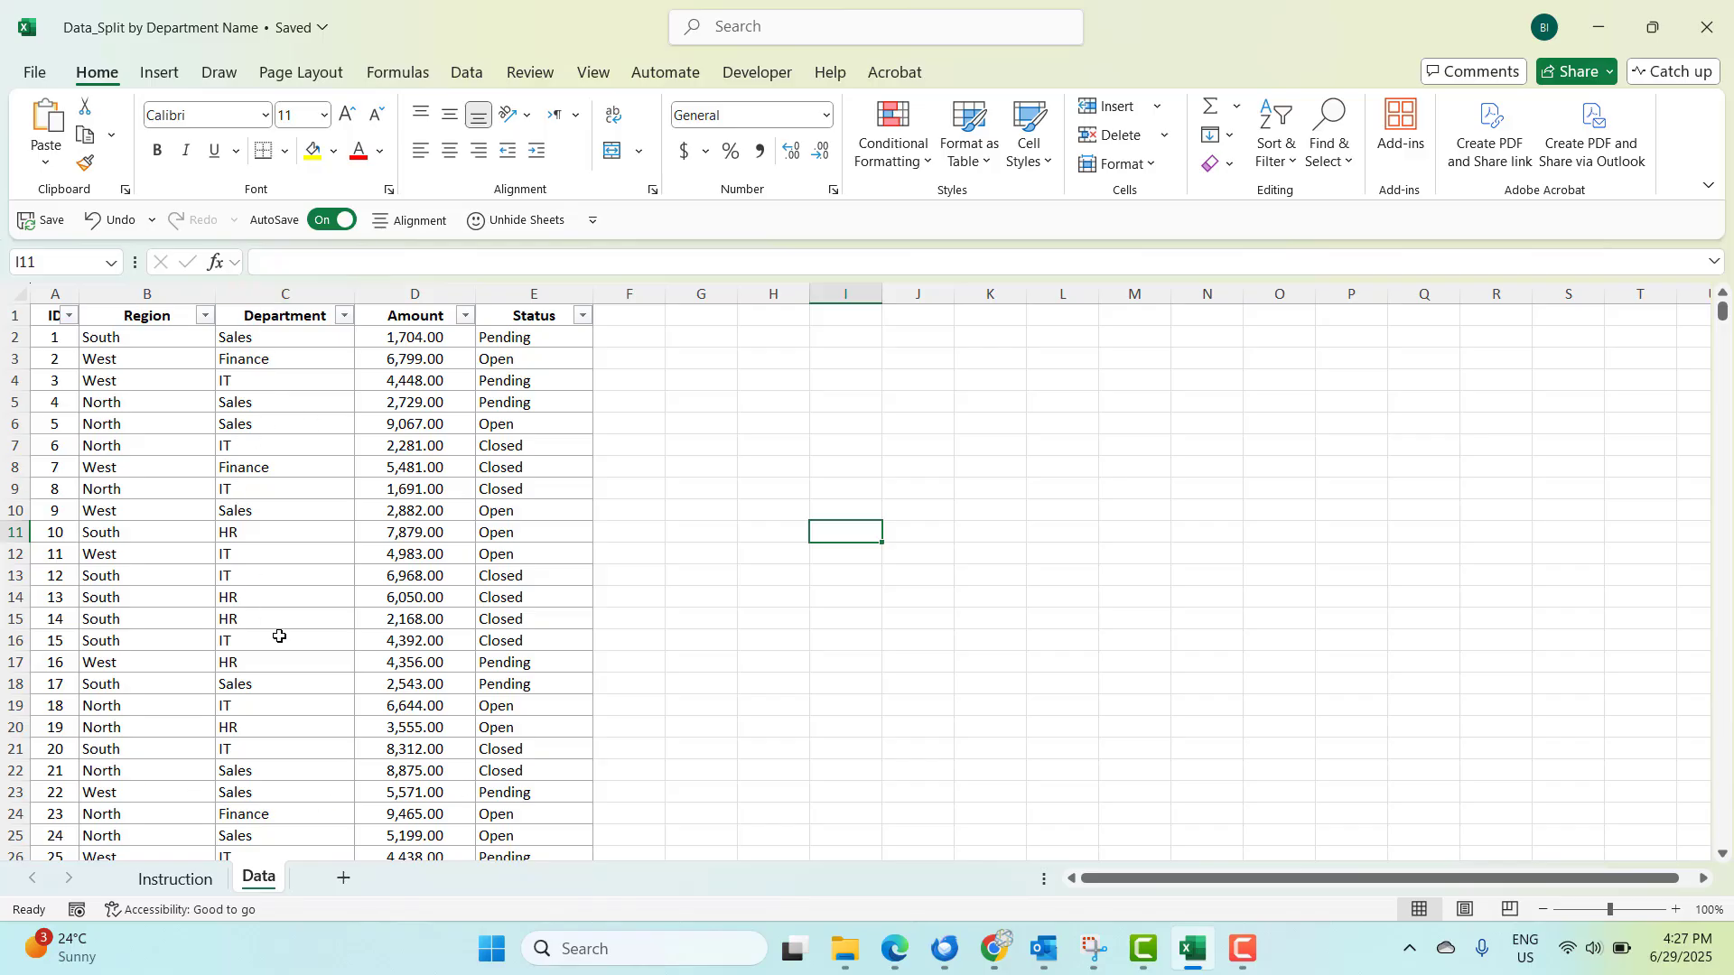
pyautogui.click(344, 315)
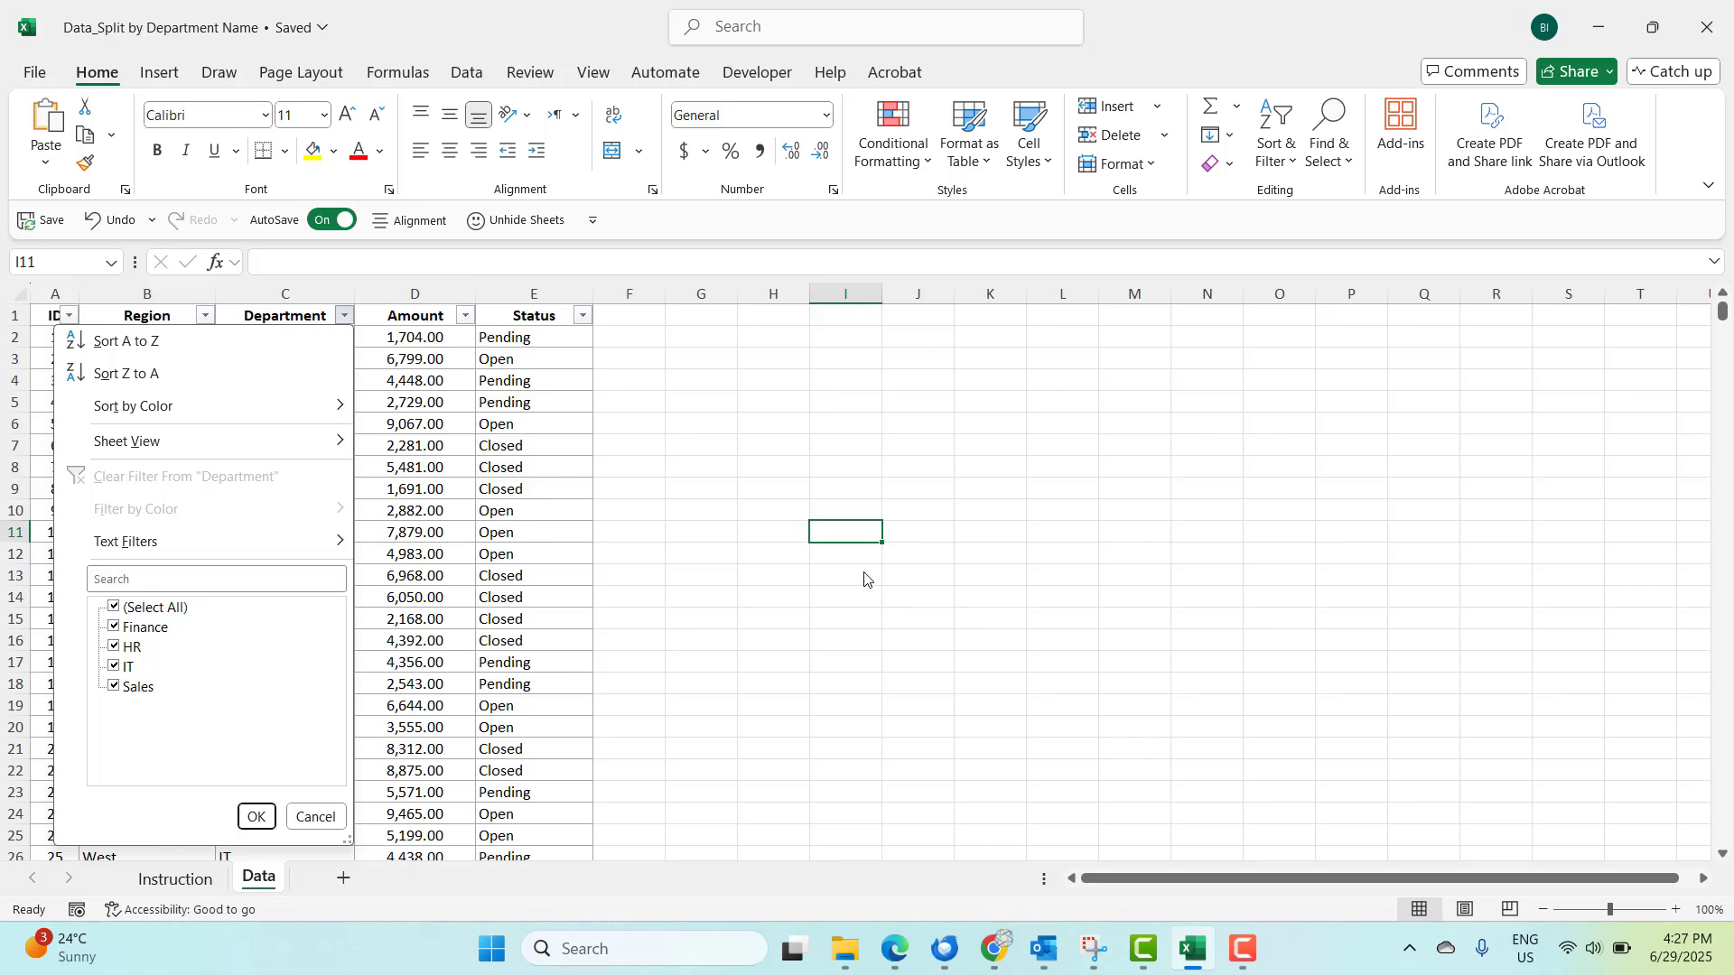
pyautogui.click(782, 502)
# - Check the output path in cell C5 of the Instruction sheet, and inspect the Split by Department folder in File Explorer
pyautogui.click(171, 877)
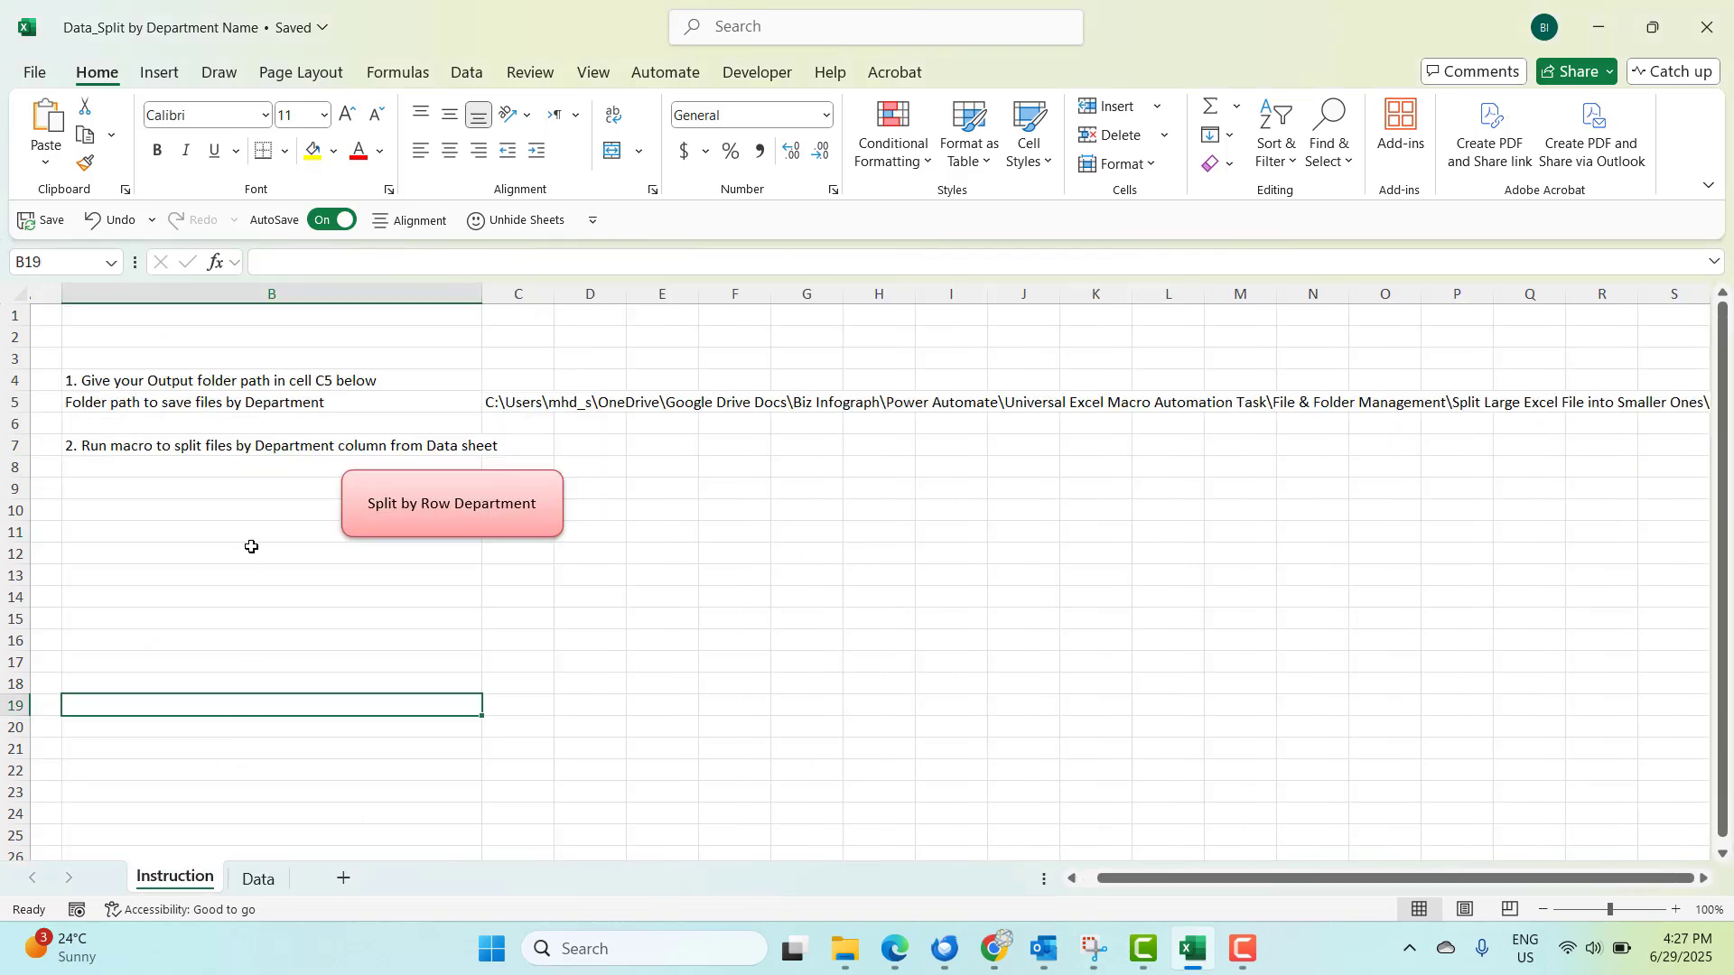
pyautogui.click(509, 399)
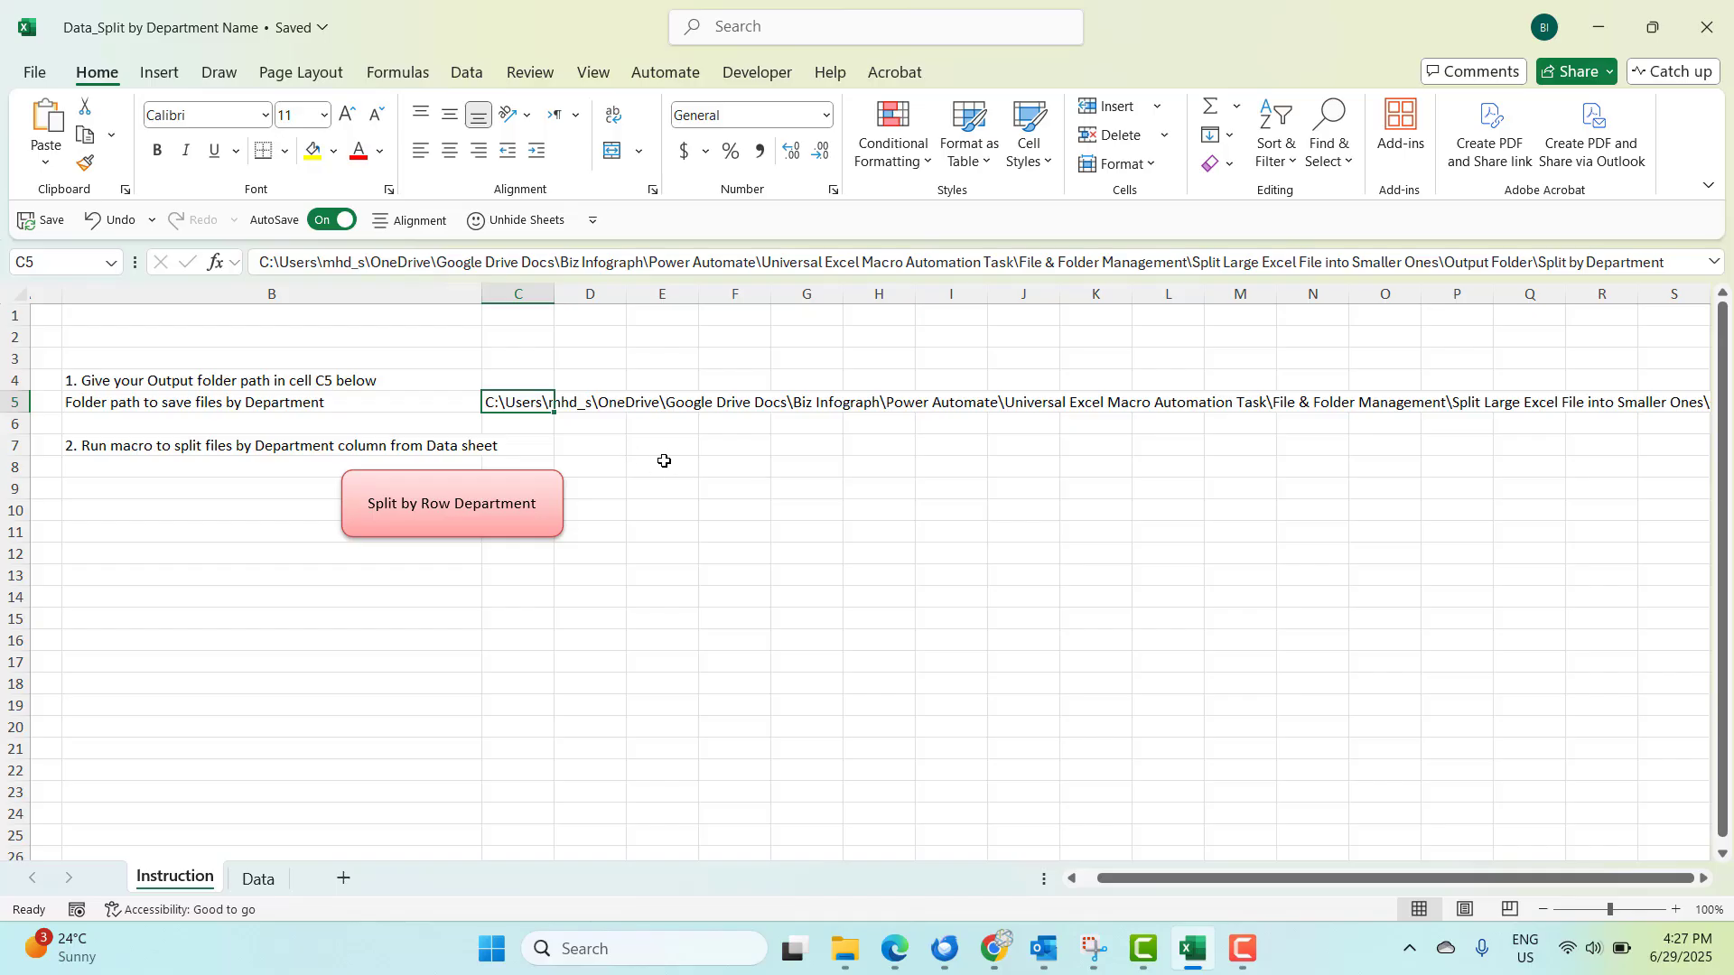
pyautogui.hotkey('alt', 'Tab')
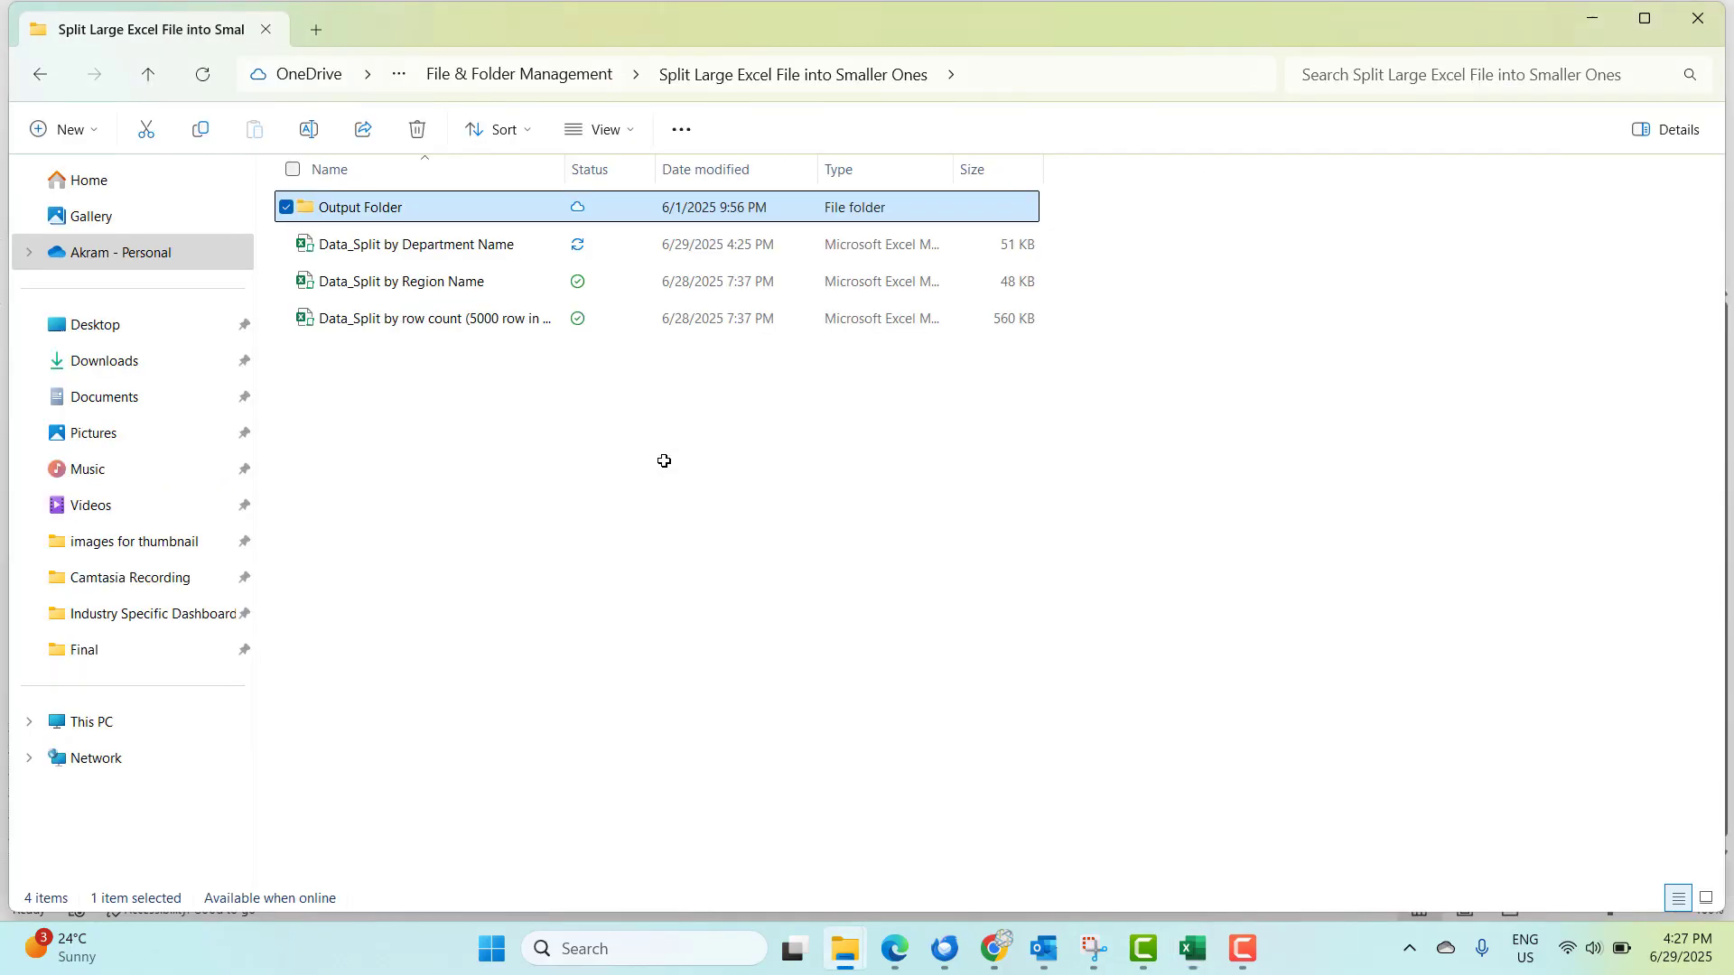
pyautogui.doubleClick(333, 213)
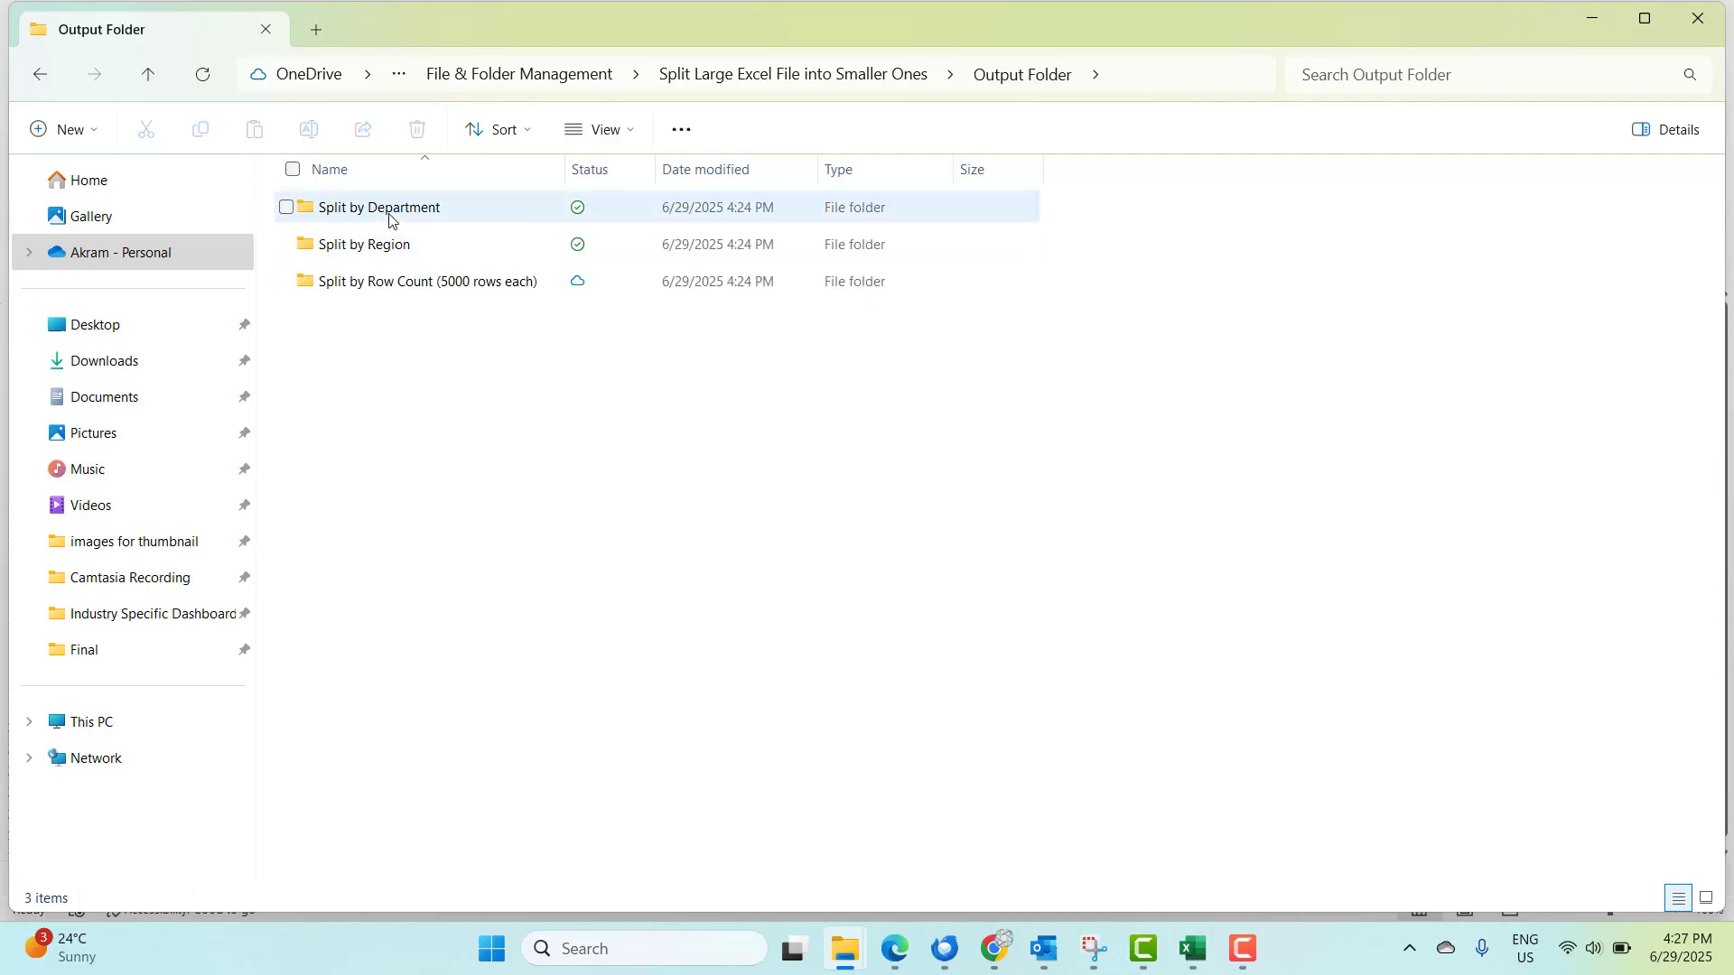
pyautogui.doubleClick(389, 215)
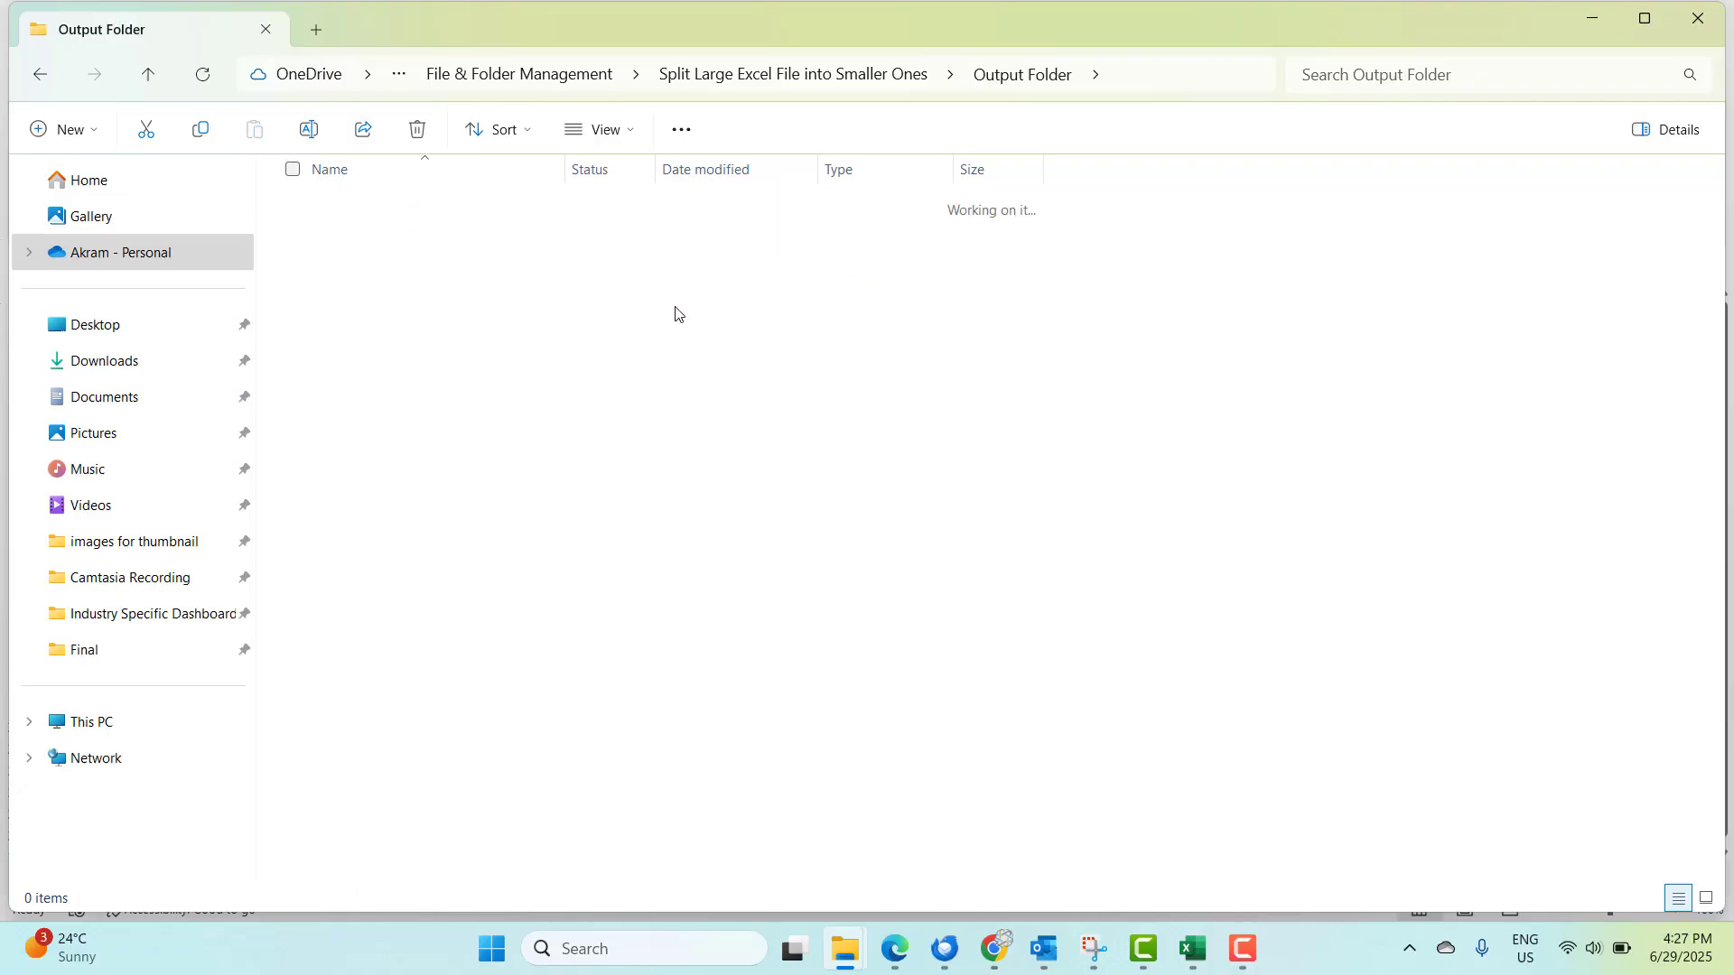
pyautogui.click(795, 75)
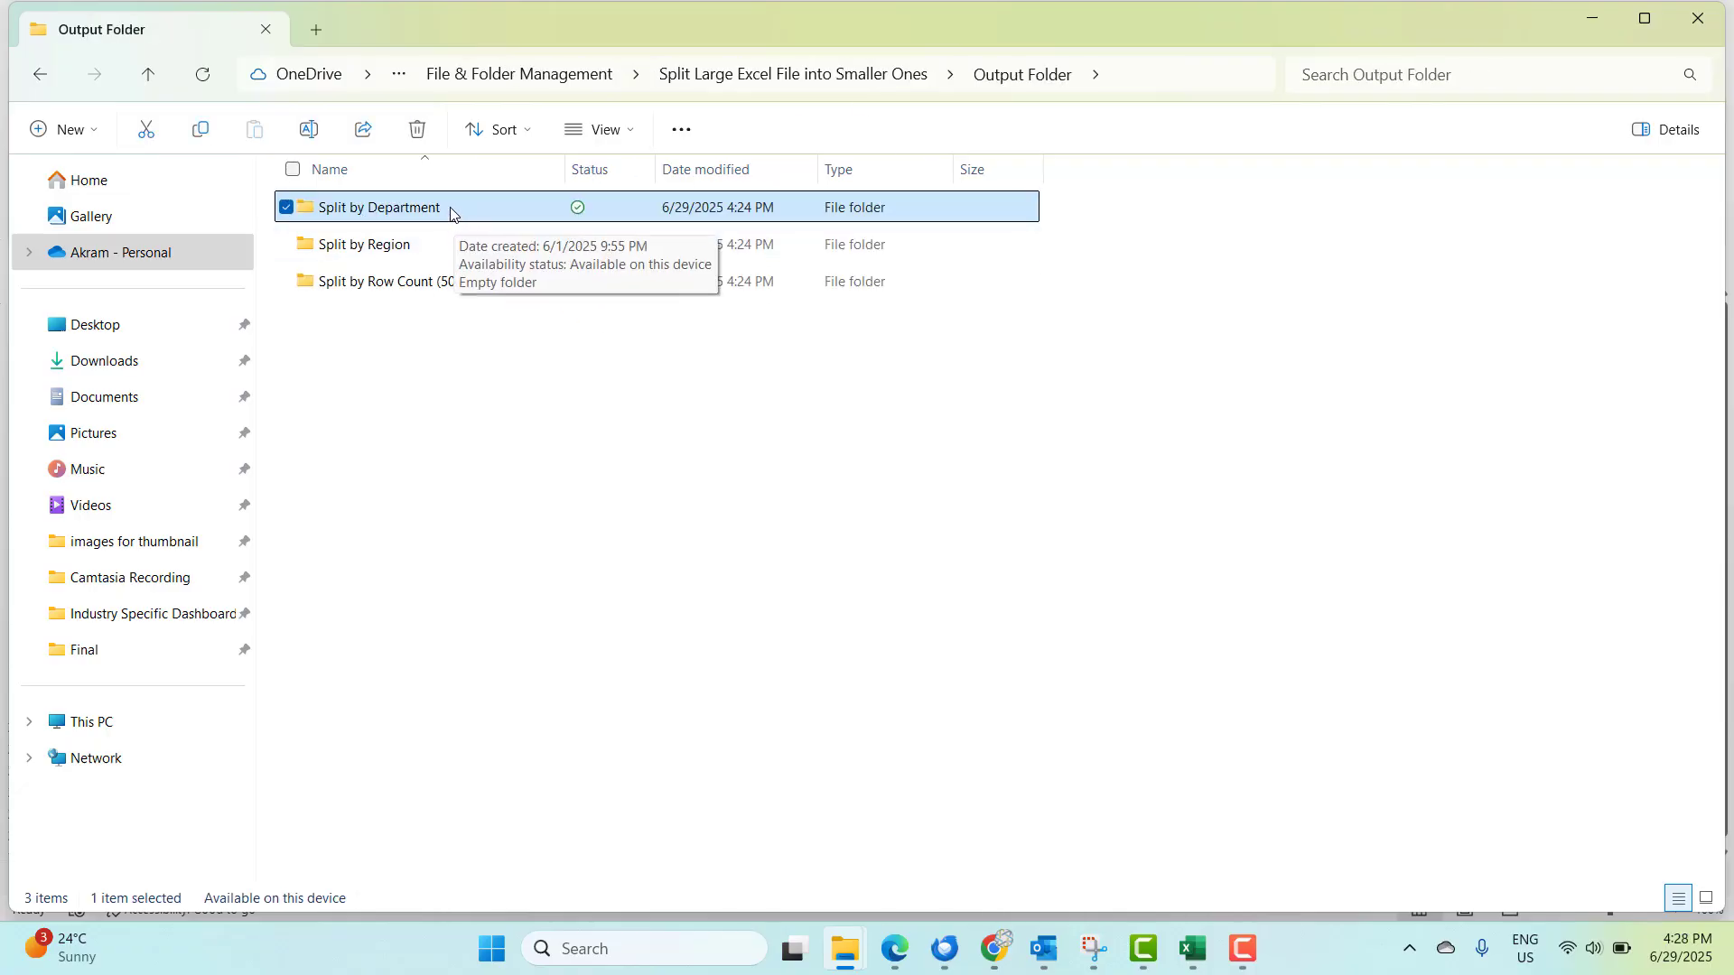
# - Copy the path of the Split by Department folder and switch back to the Instruction sheet in Excel
pyautogui.click(476, 366)
pyautogui.click(474, 207)
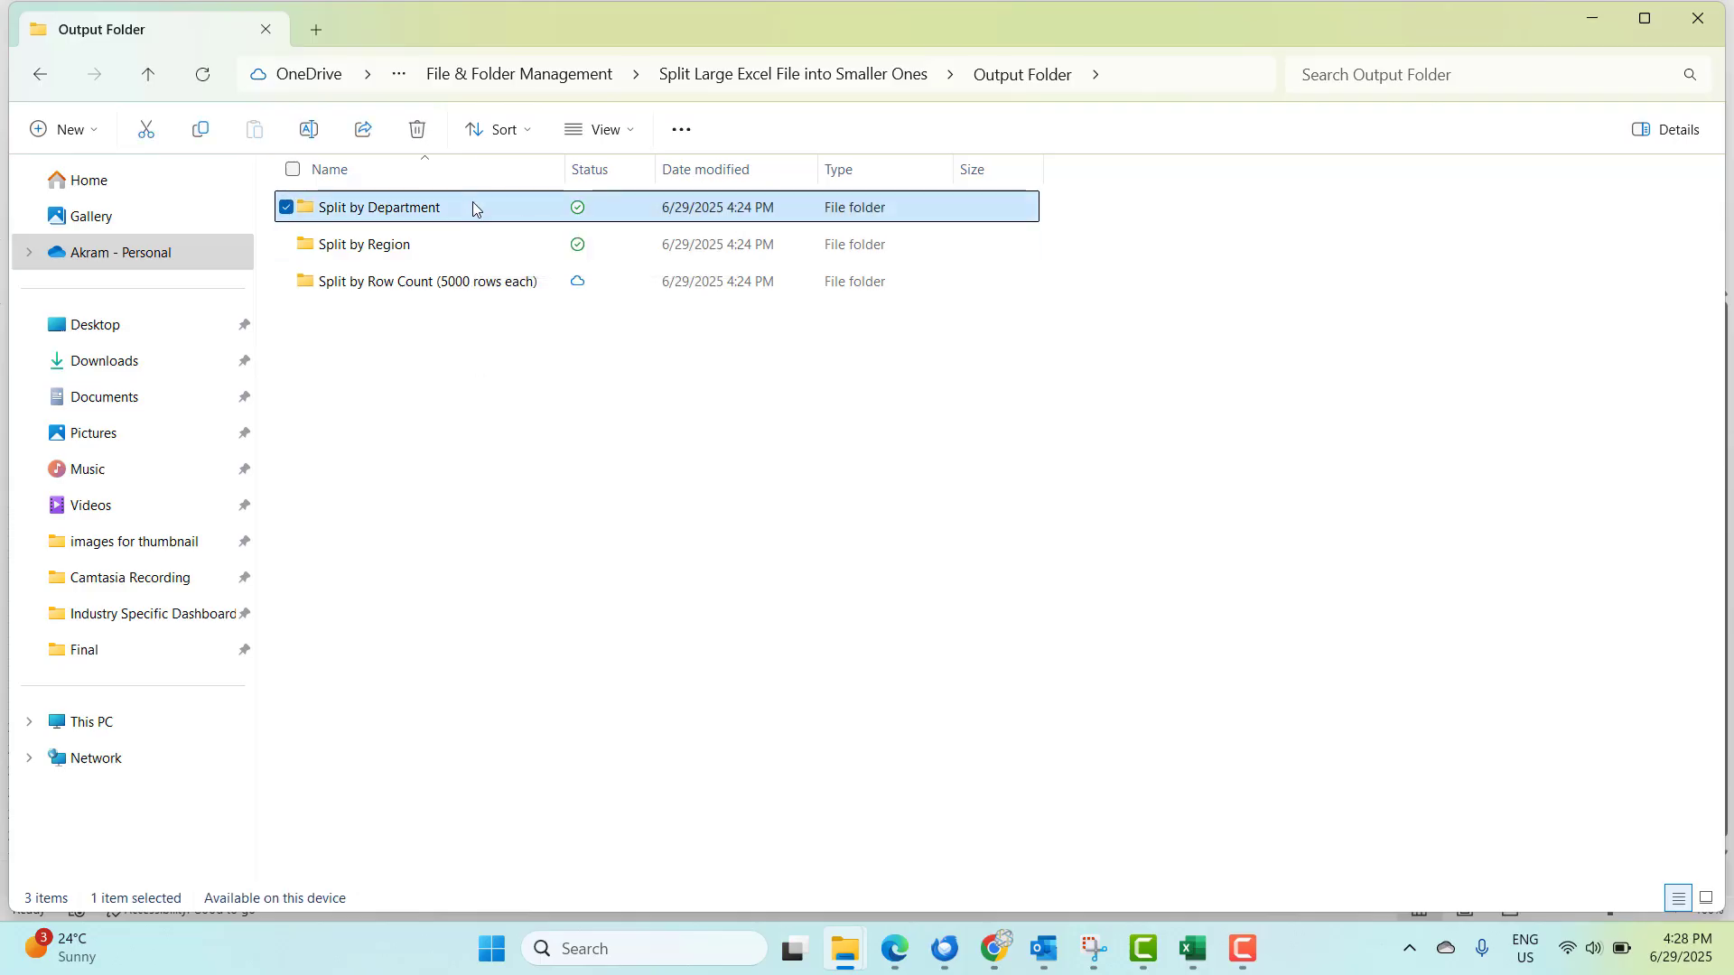
pyautogui.rightClick(473, 207)
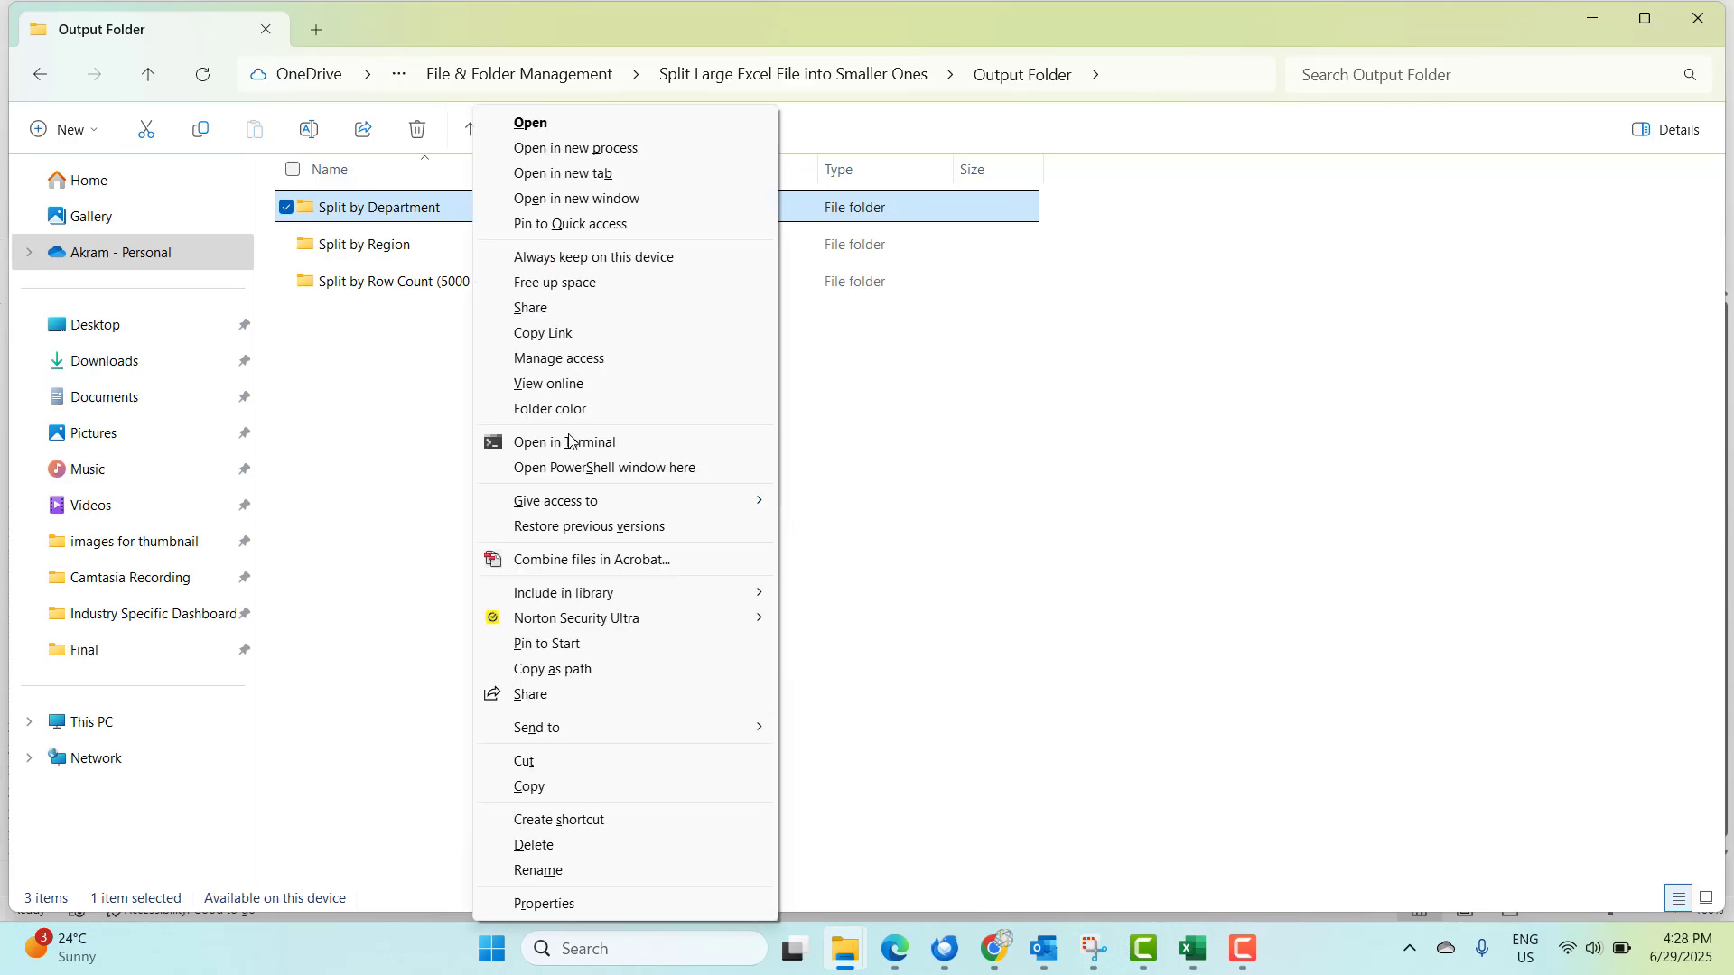
pyautogui.click(596, 670)
pyautogui.hotkey('alt', 'Tab')
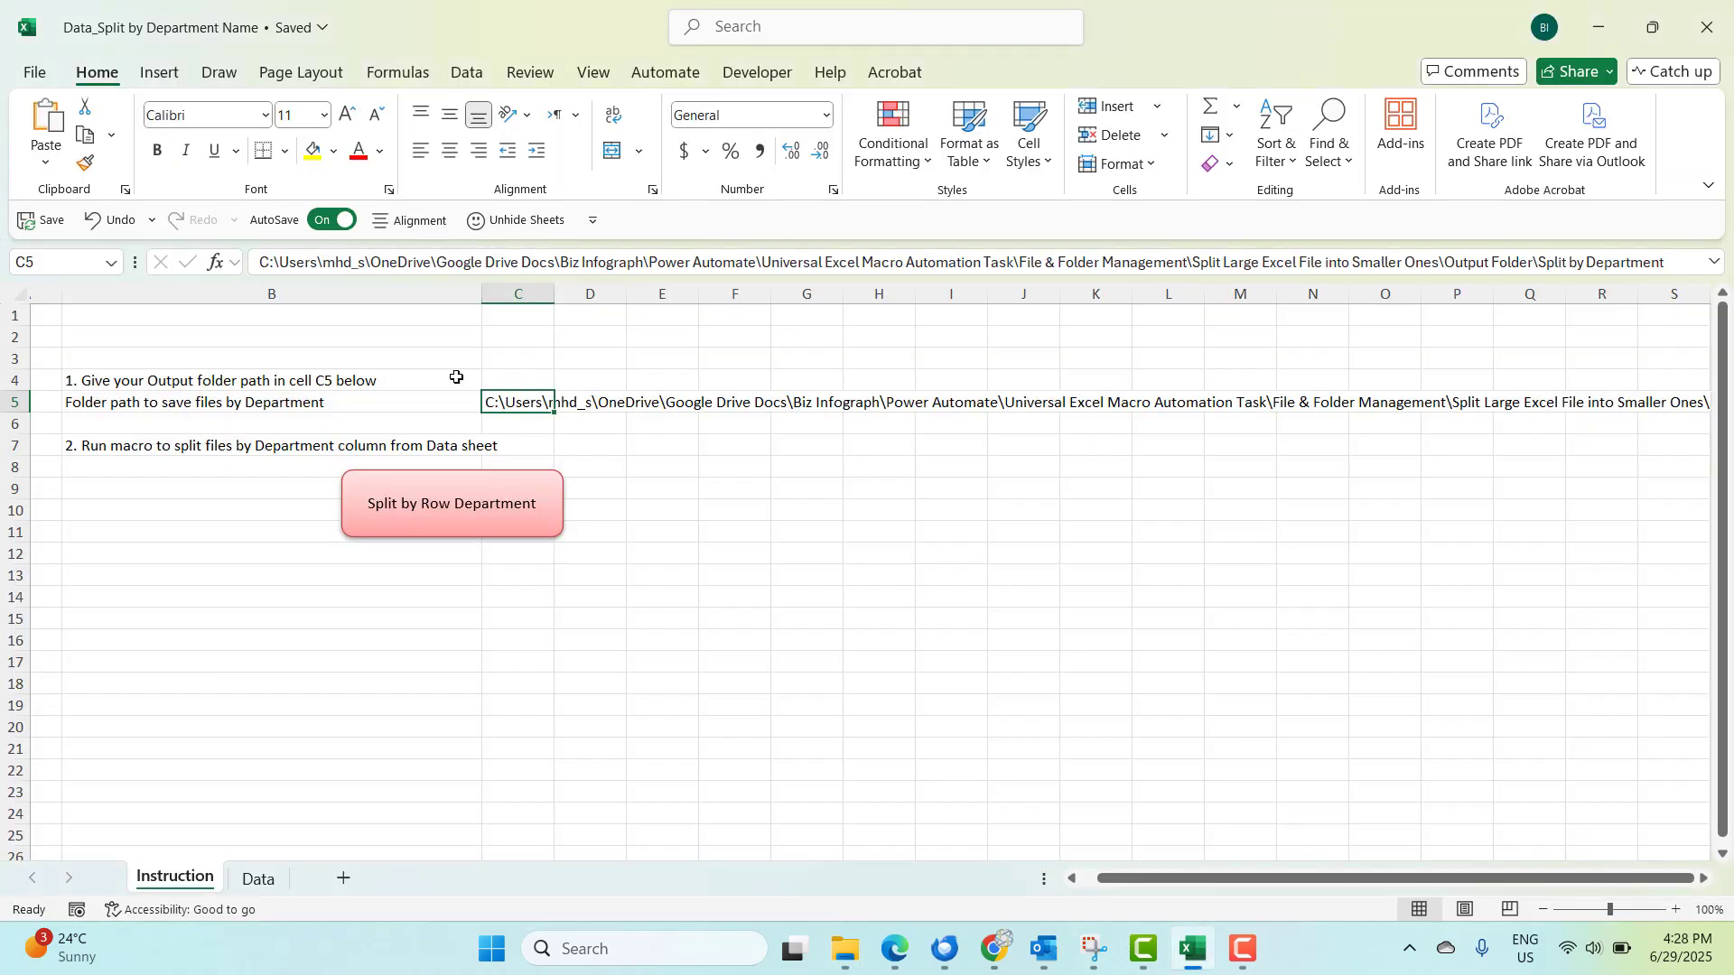
pyautogui.rightClick(553, 388)
pyautogui.press('Escape')
pyautogui.click(838, 530)
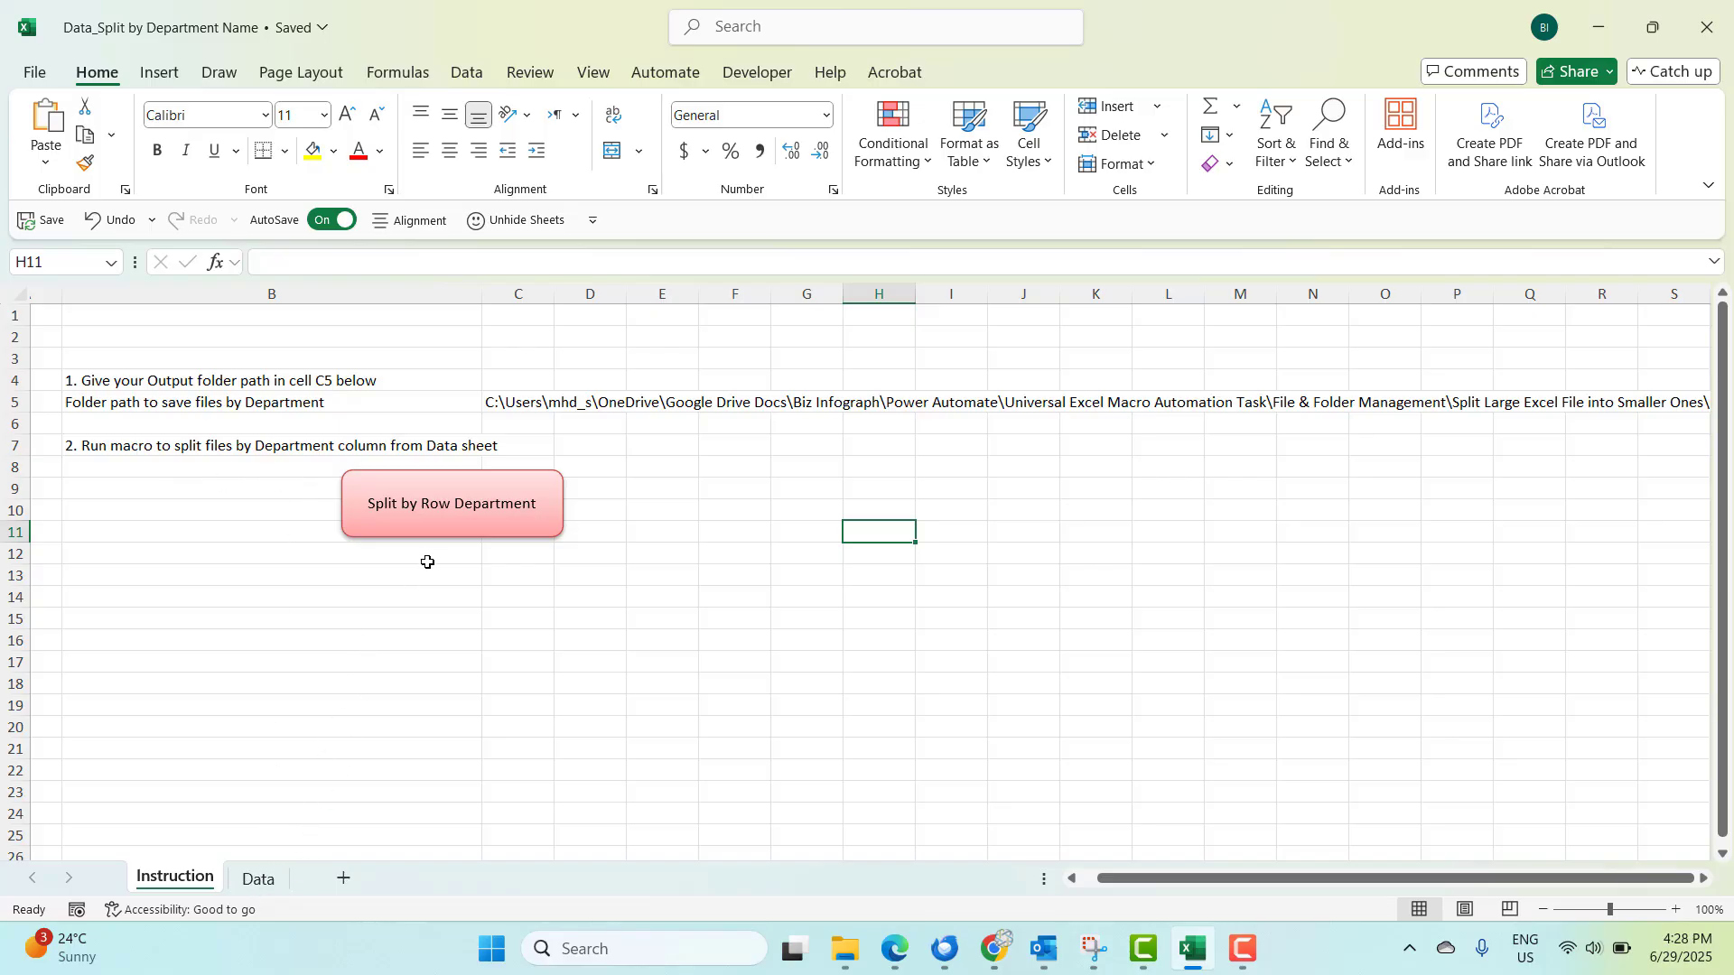
# - Run the Split by Row Department macro from the Instruction sheet and dismiss its messages
pyautogui.click(451, 531)
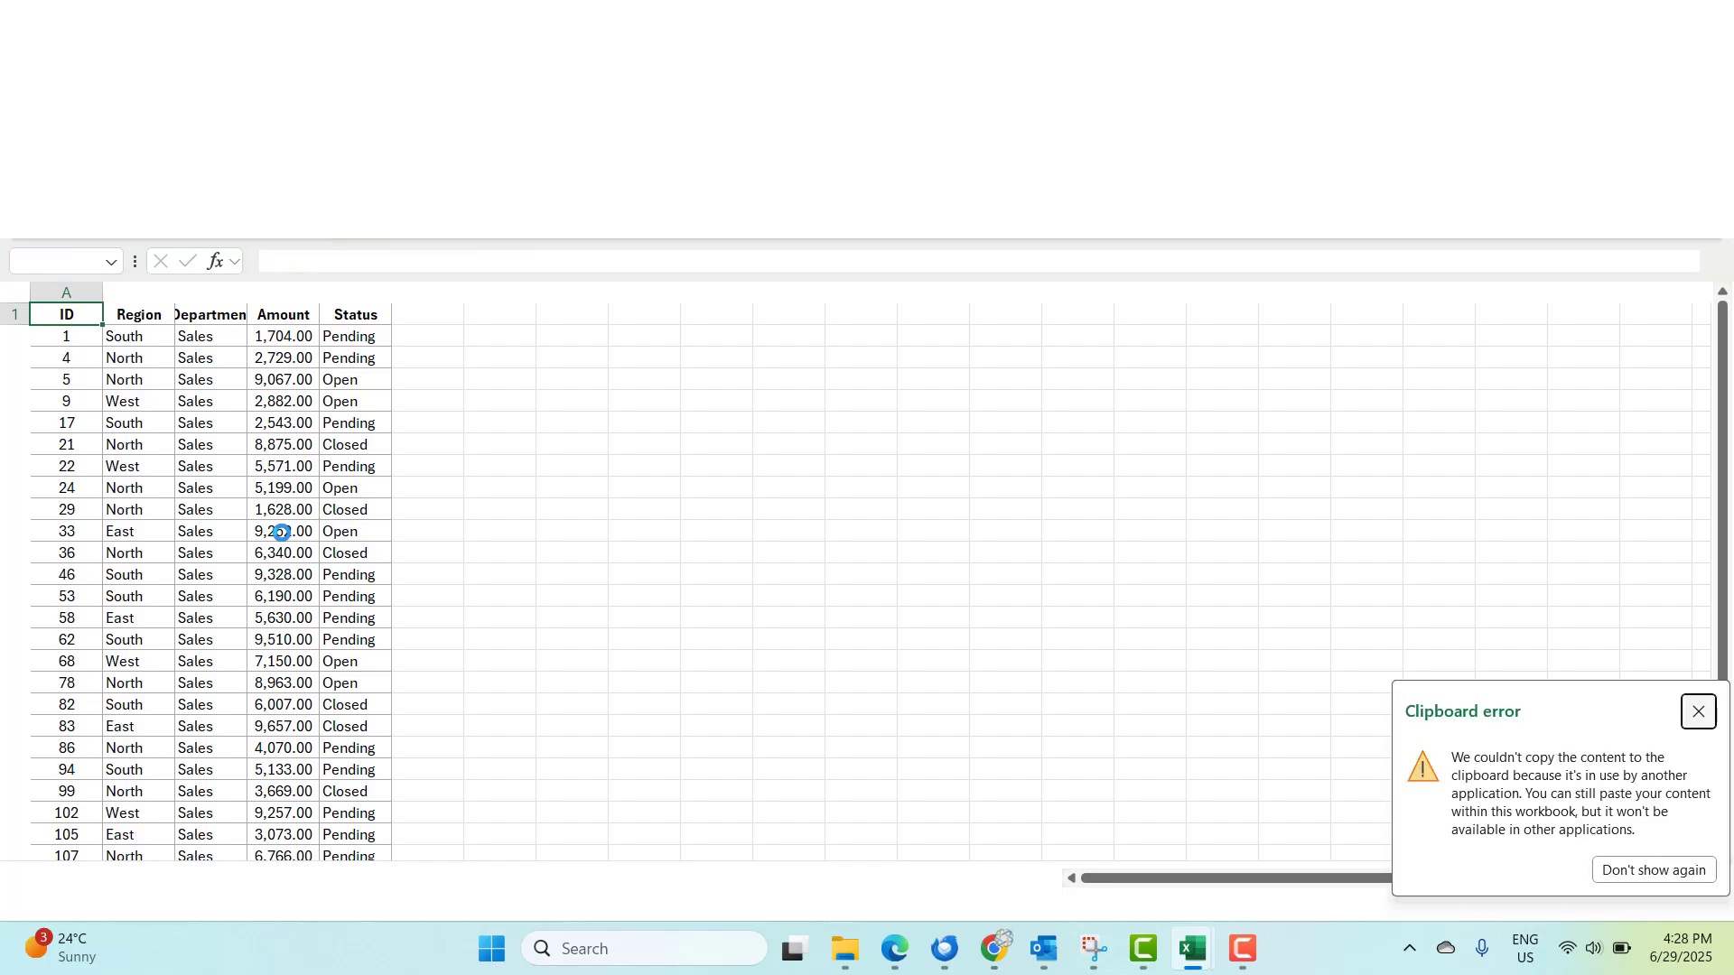
pyautogui.click(1698, 711)
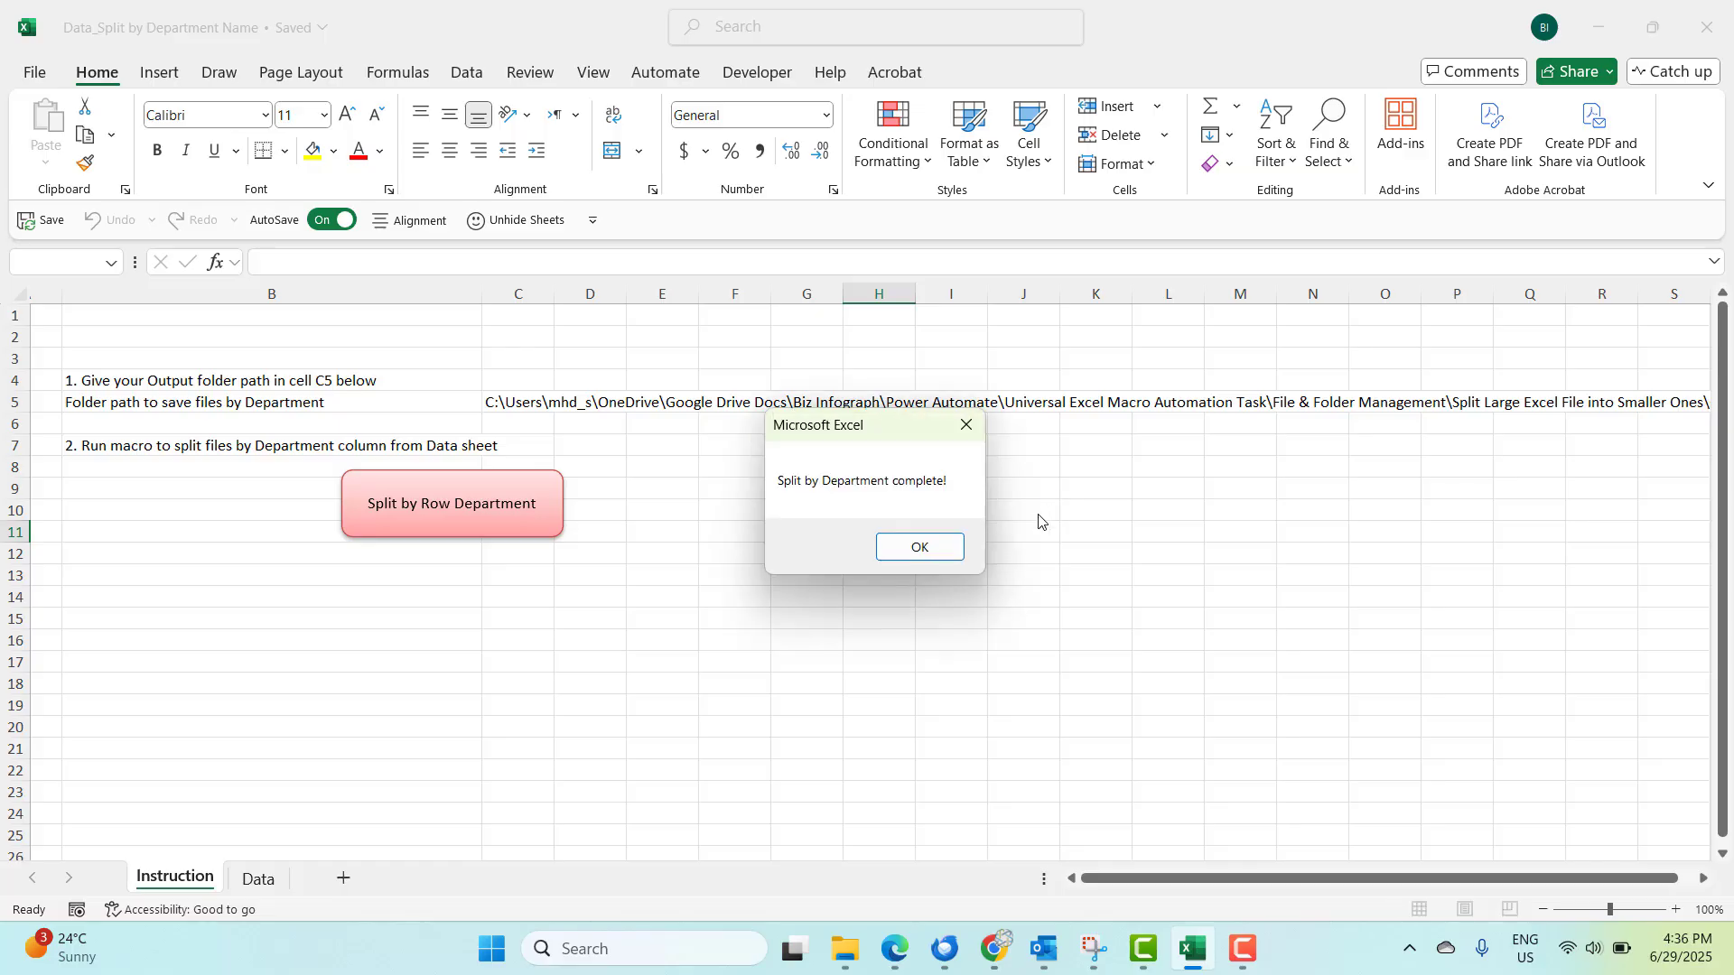
pyautogui.click(940, 556)
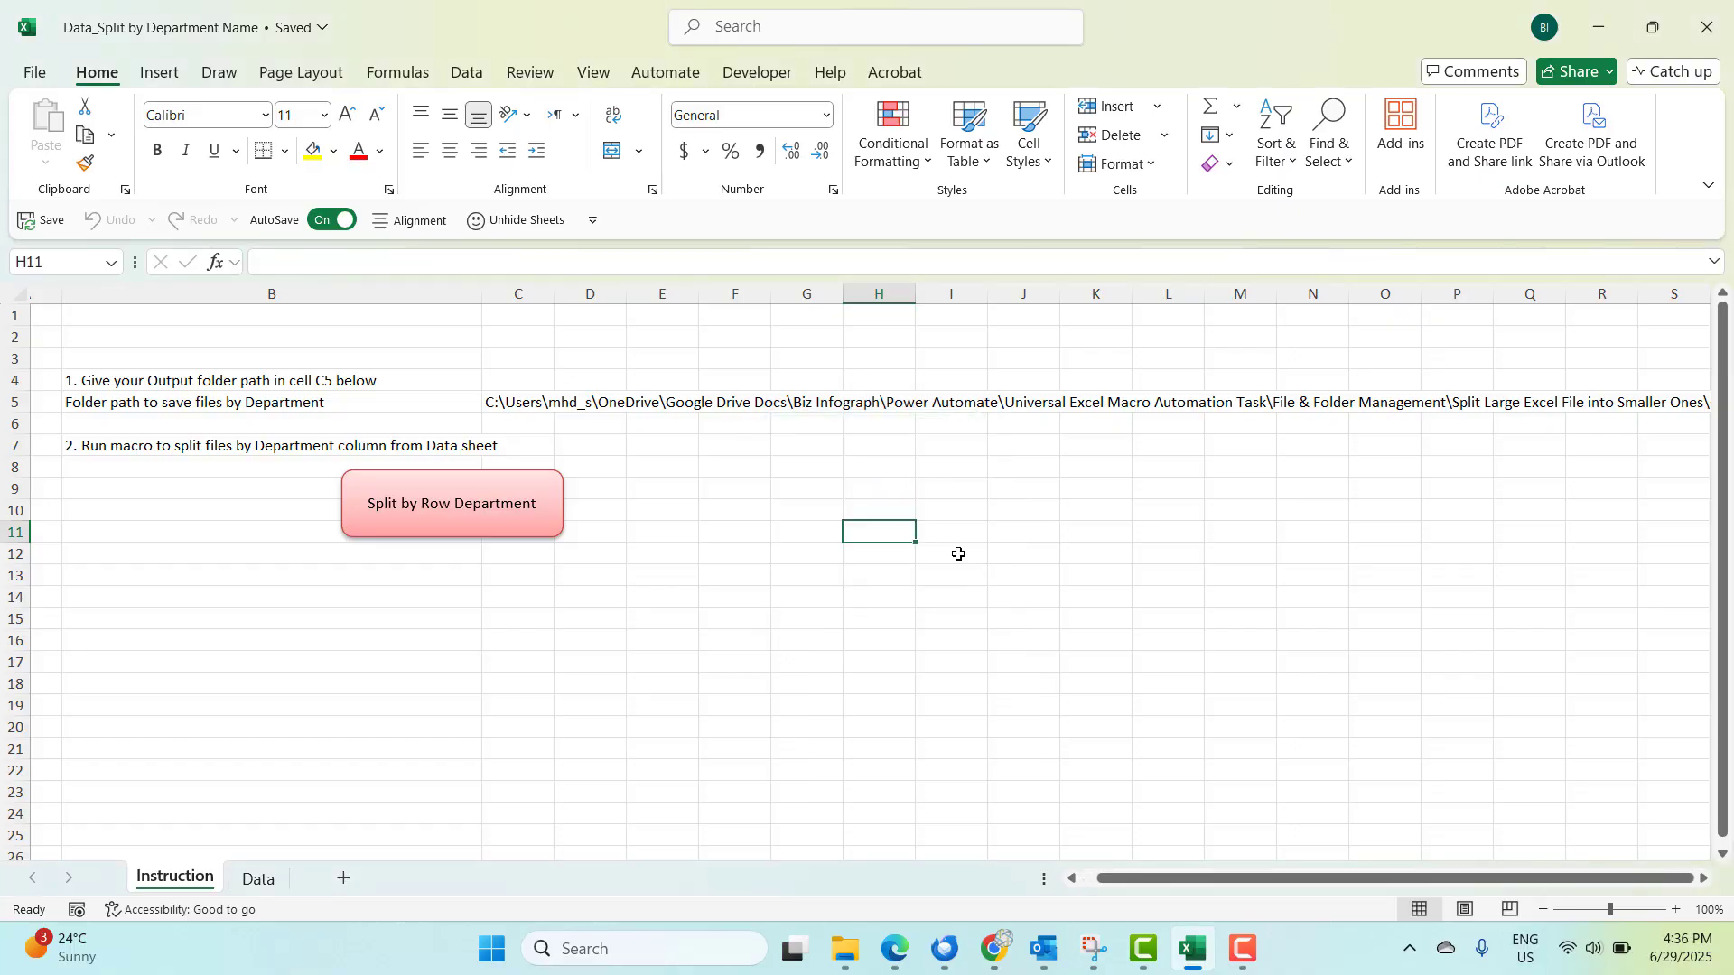
pyautogui.click(998, 546)
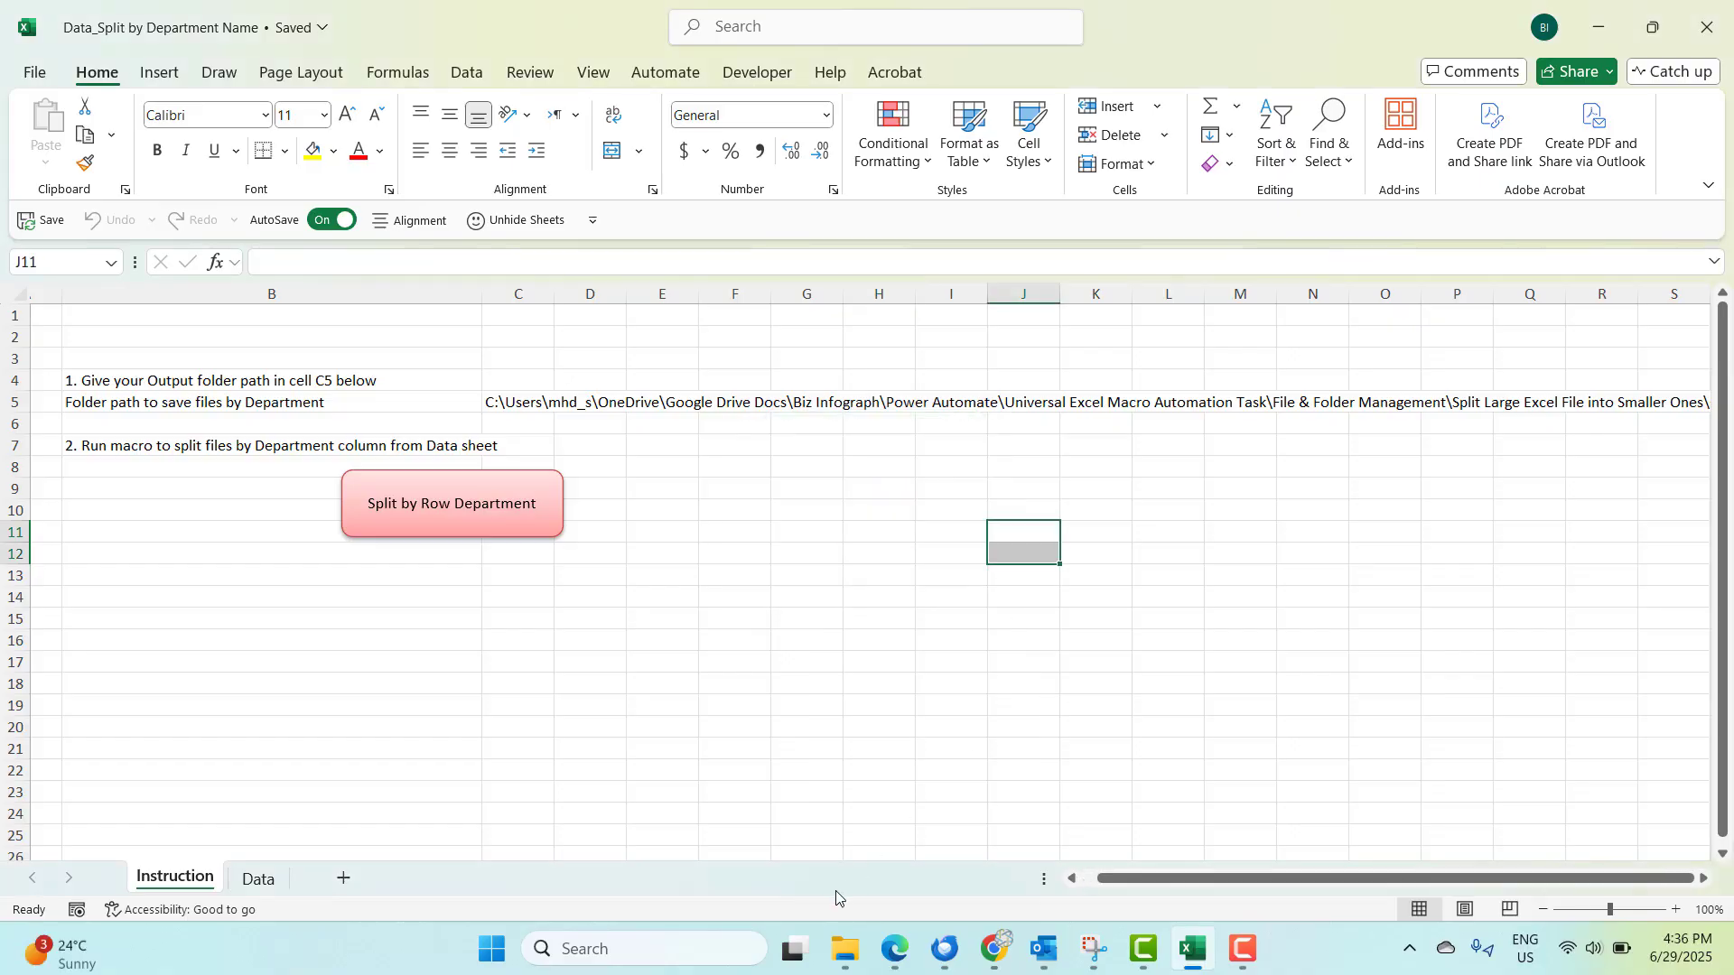
# - Switch to File Explorer, review the files in Split by Department, and return to the Output Folder's Region and Row Count subfolders
pyautogui.click(844, 948)
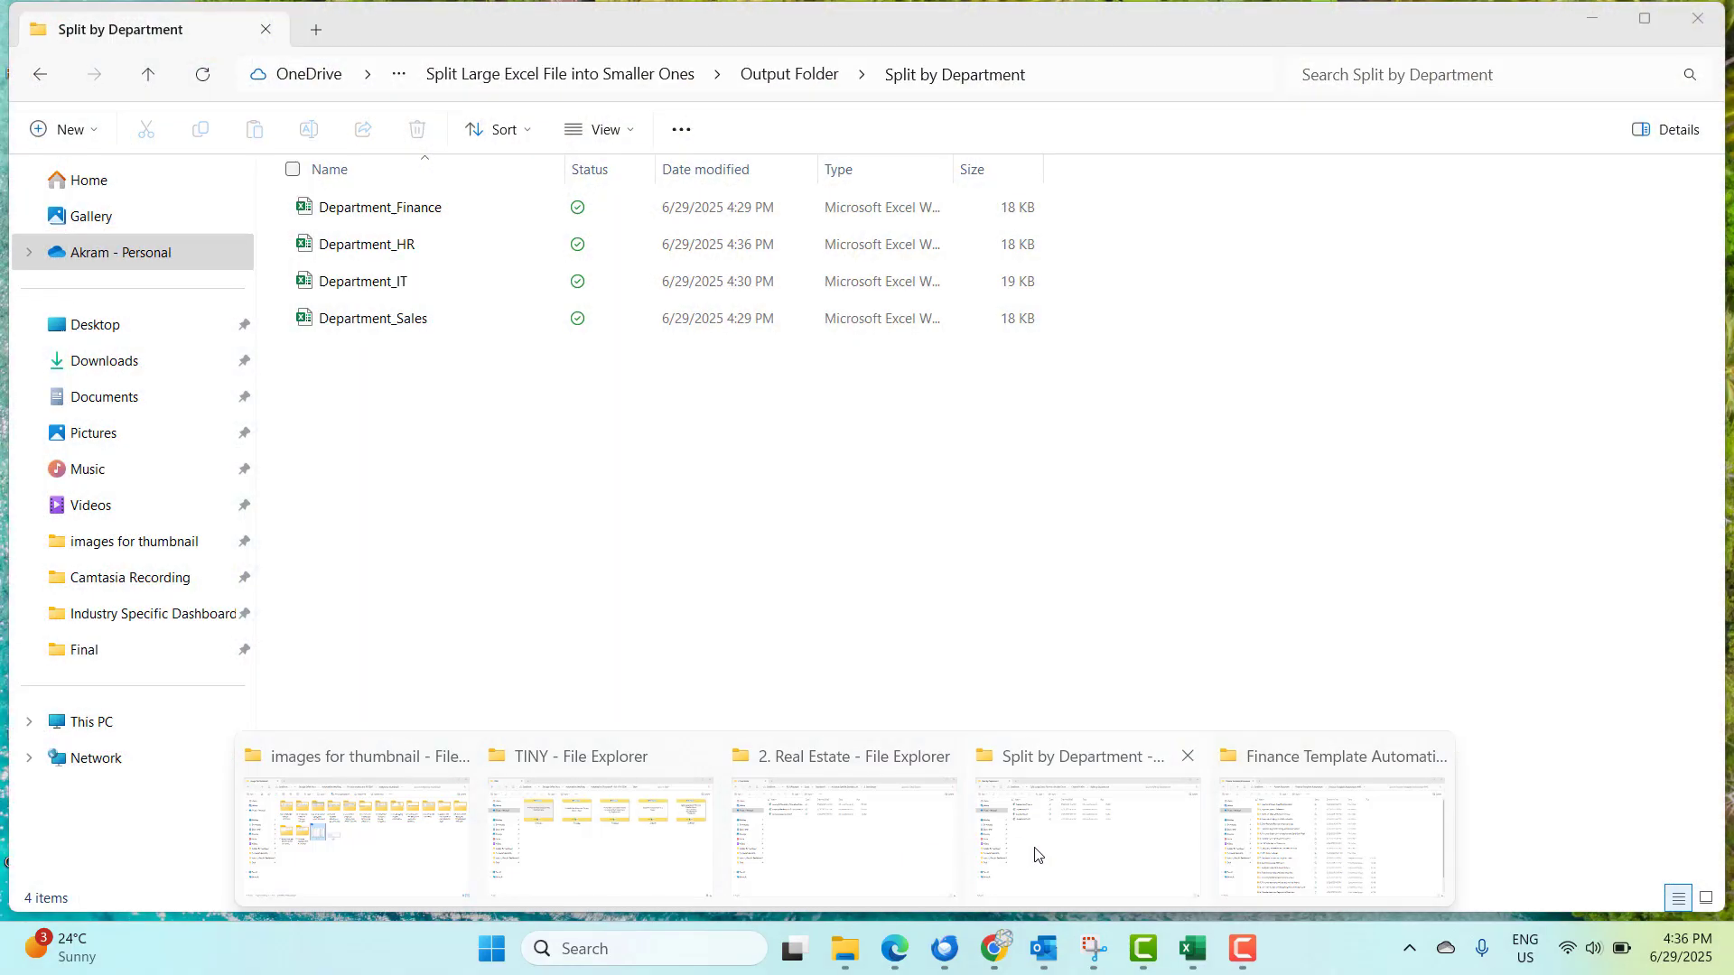
pyautogui.click(1036, 854)
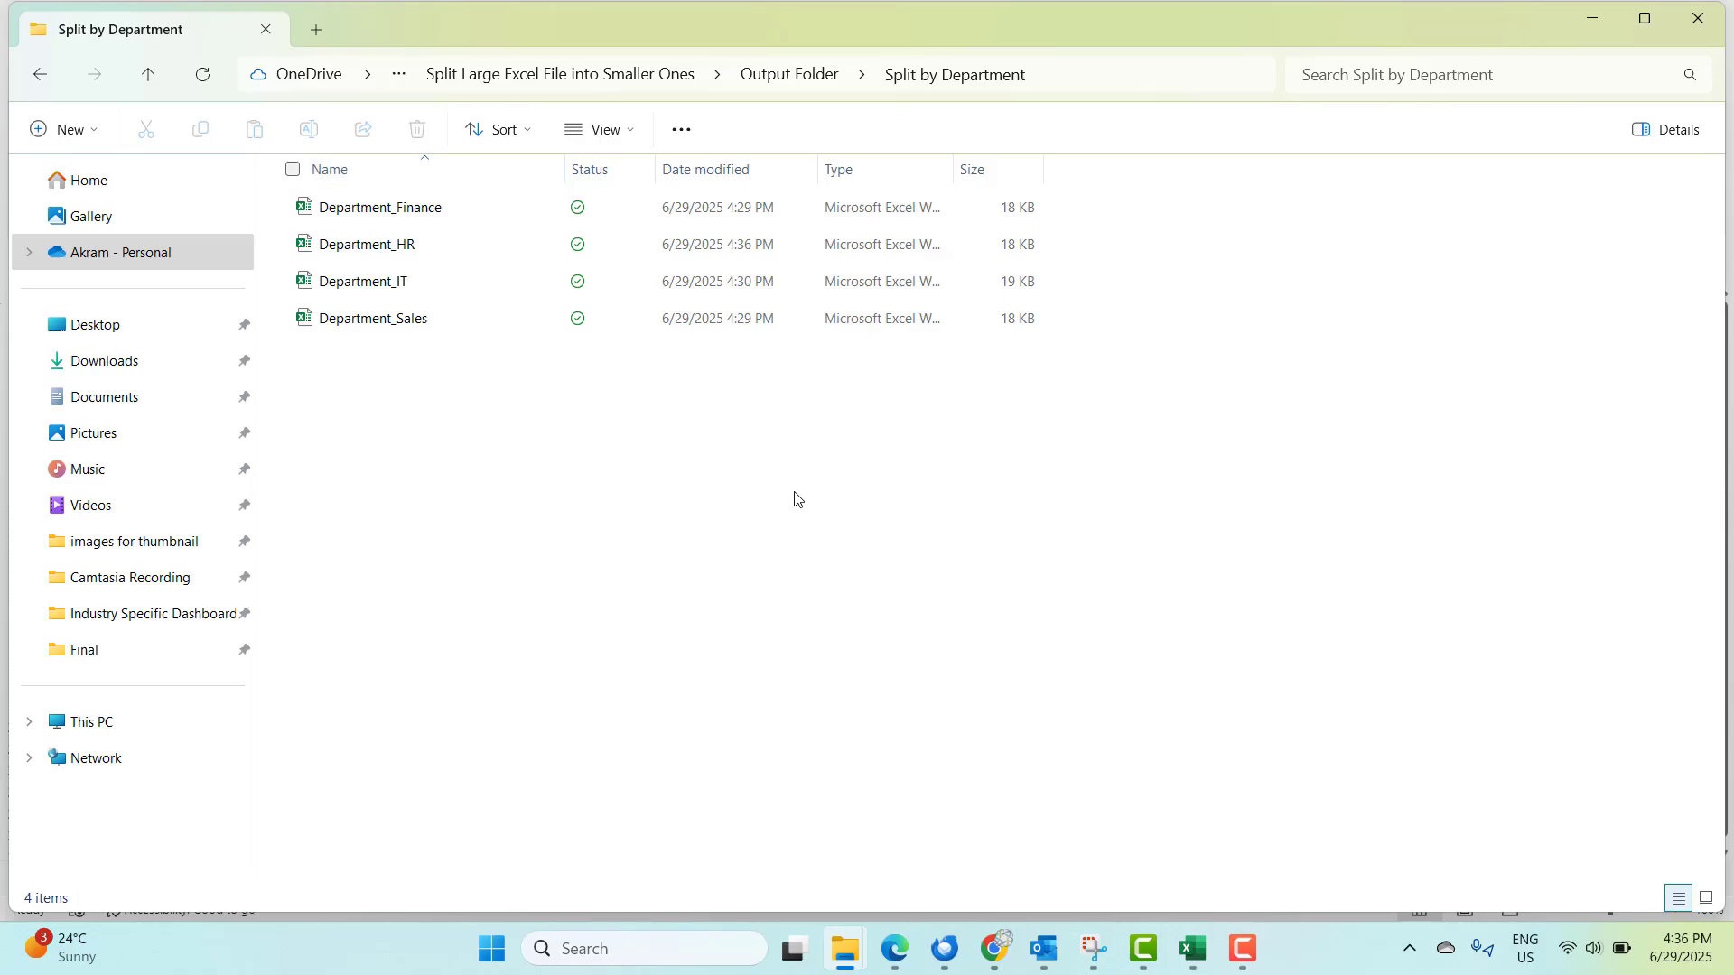
pyautogui.click(809, 74)
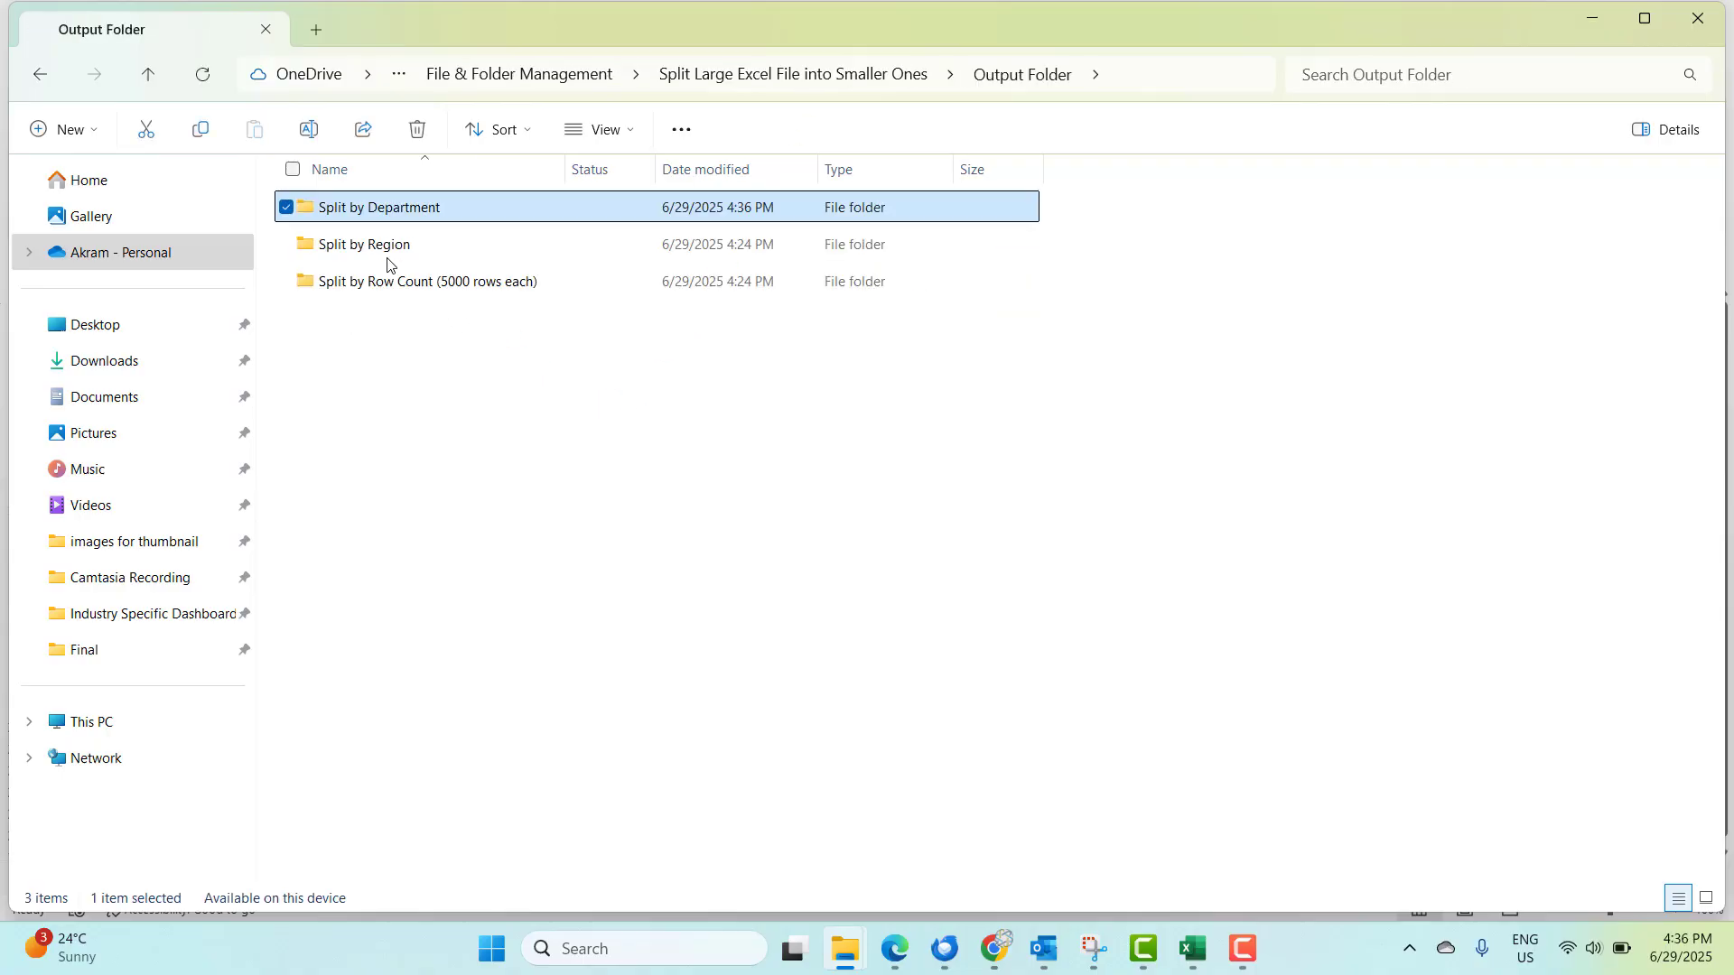
pyautogui.click(385, 249)
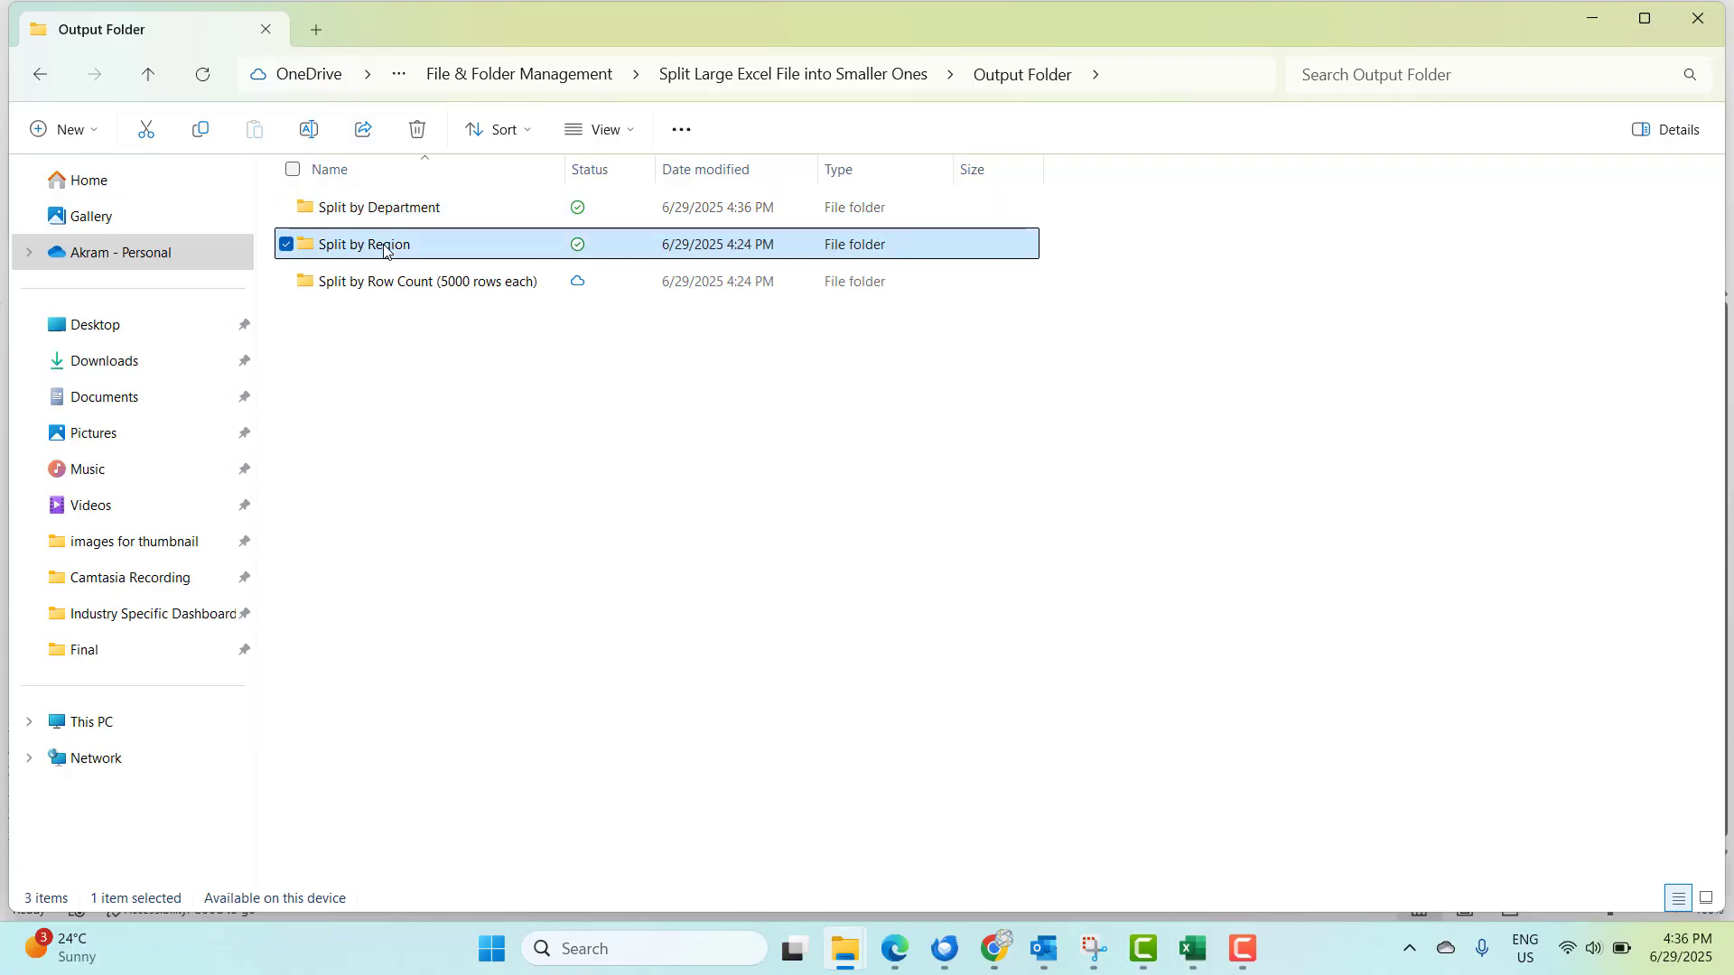
pyautogui.click(404, 287)
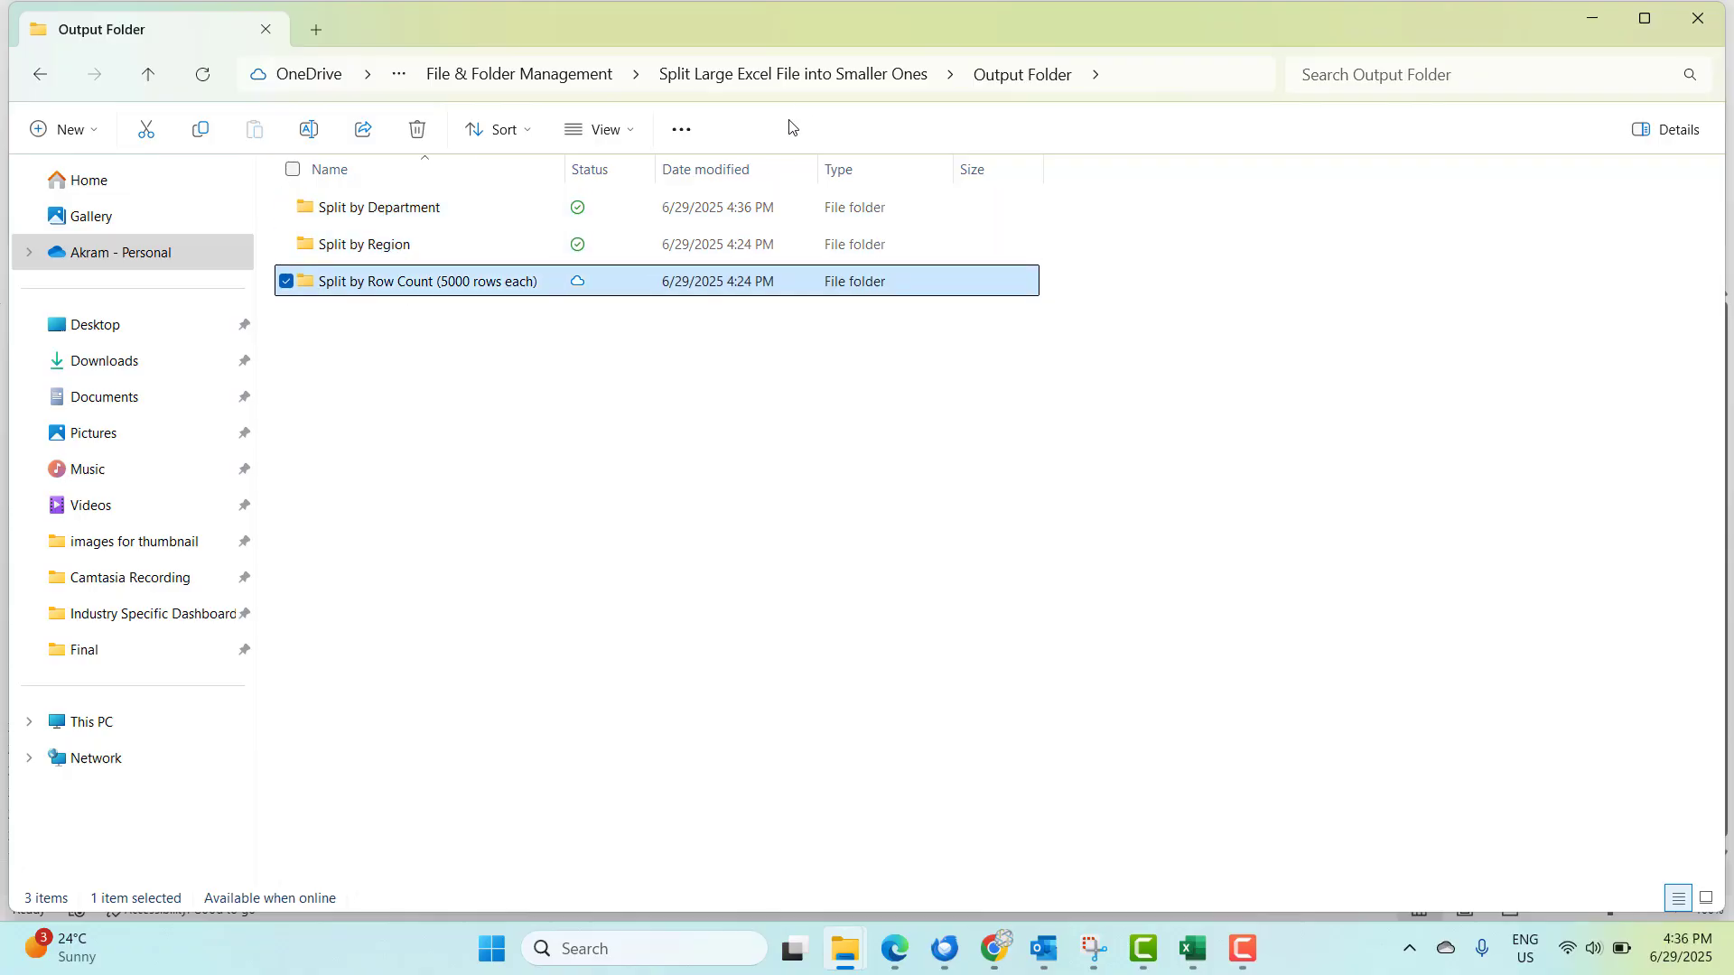